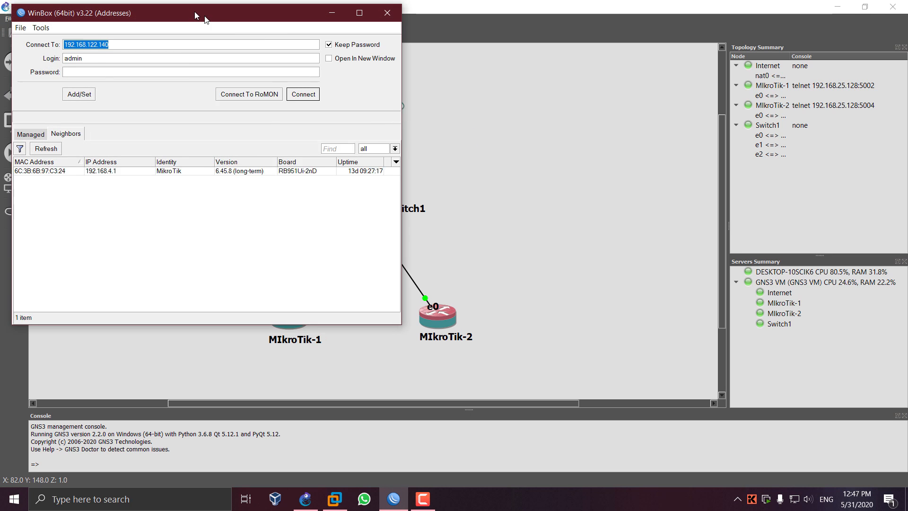
Move the WinBox login window clear of the network topology and check its address and login fields
{"action": "left_click_drag", "start_coordinate": [195, 11], "coordinate": [644, 48]}
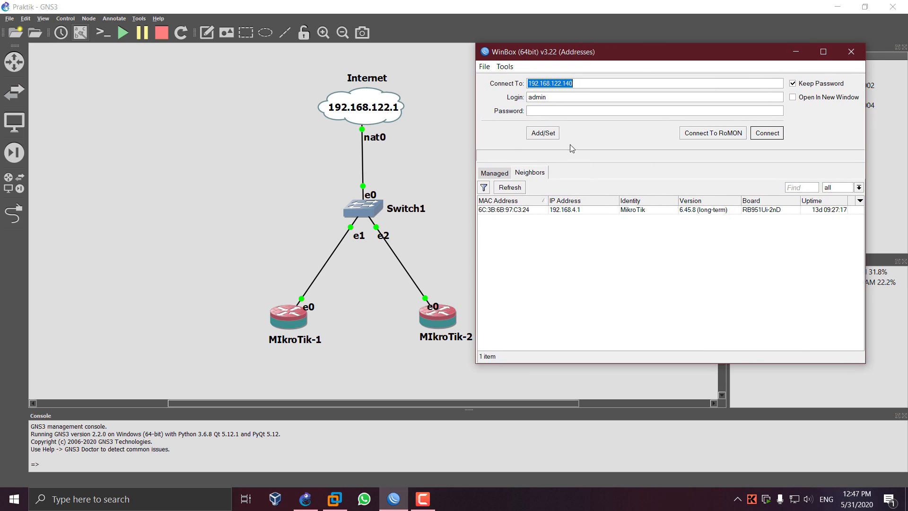
{"action": "left_click", "coordinate": [567, 96]}
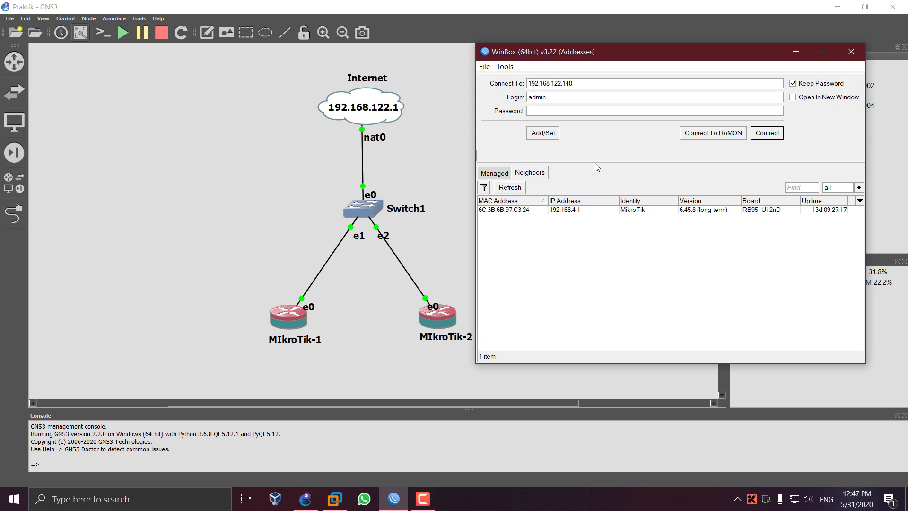
{"action": "double_click", "coordinate": [579, 83]}
{"action": "left_click", "coordinate": [580, 82]}
{"action": "double_click", "coordinate": [581, 82]}
{"action": "left_click", "coordinate": [582, 83]}
{"action": "left_click_drag", "start_coordinate": [650, 49], "coordinate": [643, 52]}
{"action": "double_click", "coordinate": [572, 85]}
{"action": "left_click", "coordinate": [571, 86]}
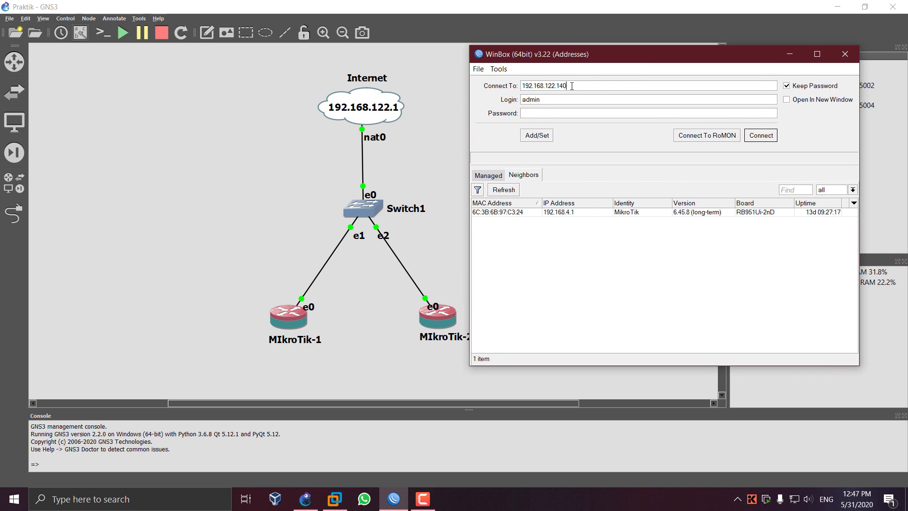
{"action": "double_click", "coordinate": [571, 85]}
{"action": "left_click", "coordinate": [573, 85]}
Open a console session to the MikroTik-1 router and move its window up, off the router nodes
{"action": "right_click", "coordinate": [282, 317]}
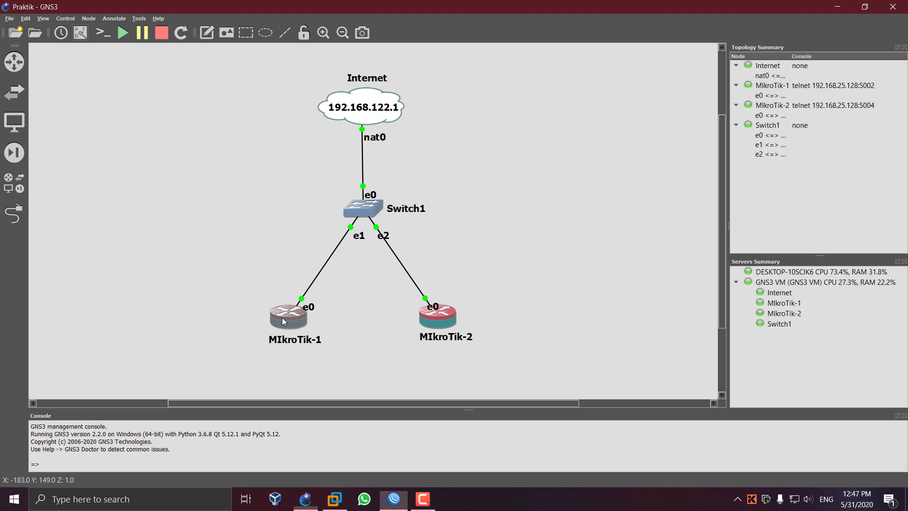
{"action": "left_click", "coordinate": [531, 286]}
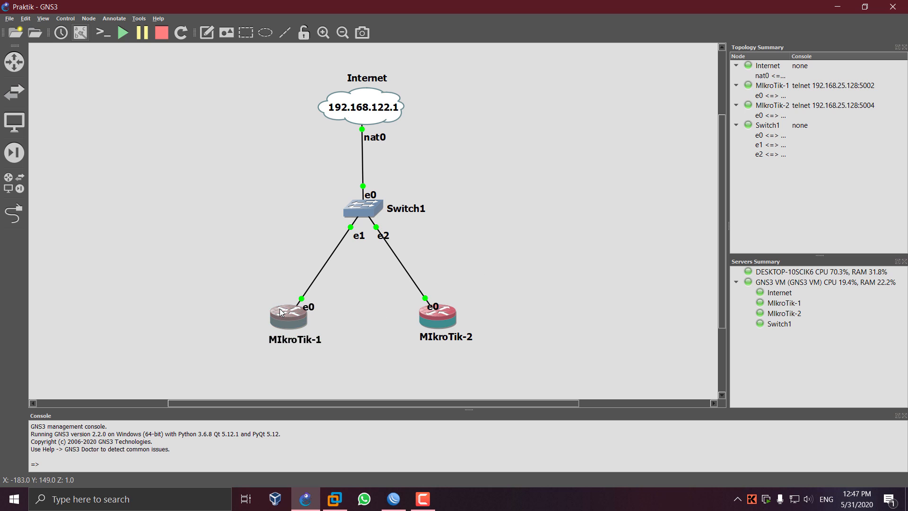
{"action": "right_click", "coordinate": [281, 323]}
{"action": "left_click", "coordinate": [326, 110]}
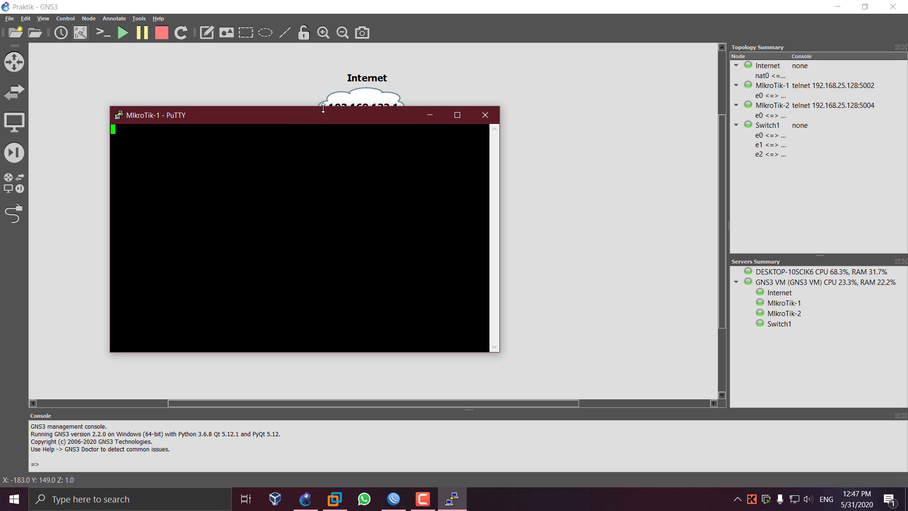
{"action": "left_click_drag", "start_coordinate": [295, 113], "coordinate": [262, 70]}
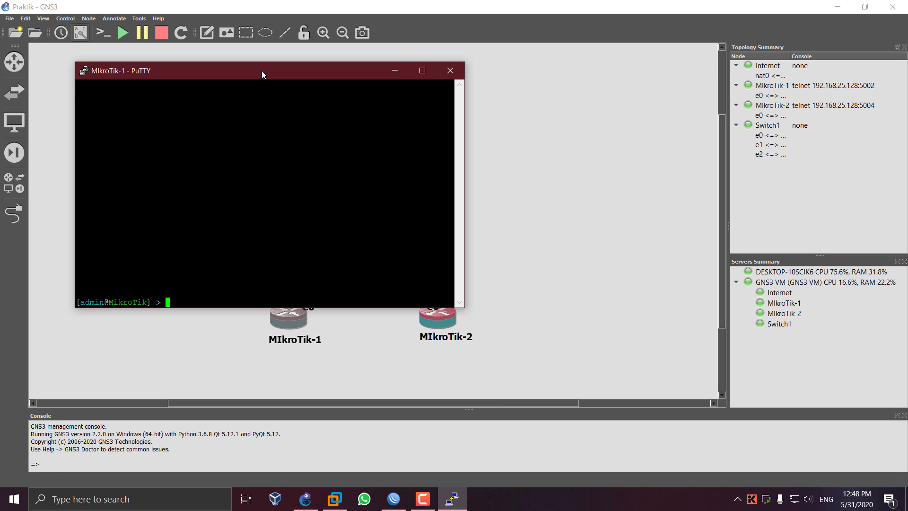
List the IP addresses of MikroTik-1 by running ip address print in its console
{"action": "type", "text": "ip address"}
{"action": "key", "text": "Tab"}
{"action": "key", "text": "Tab"}
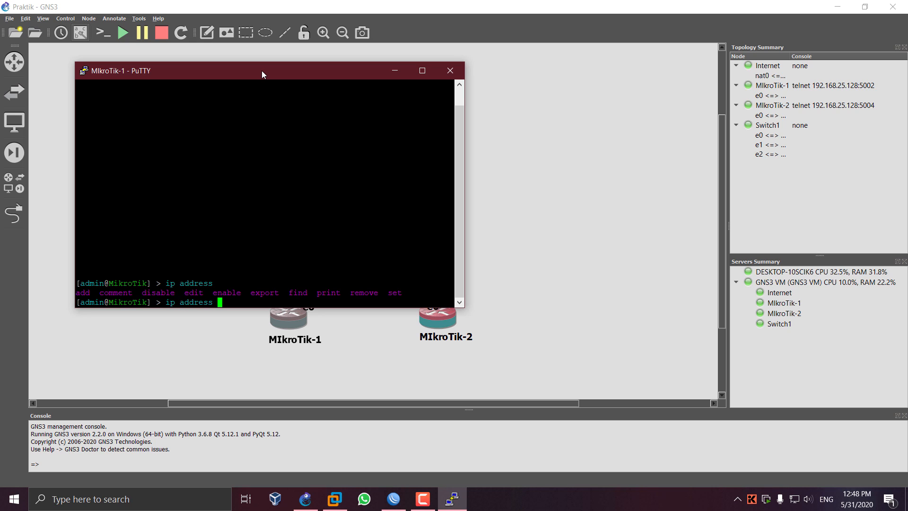
{"action": "type", "text": "print"}
{"action": "key", "text": "Return"}
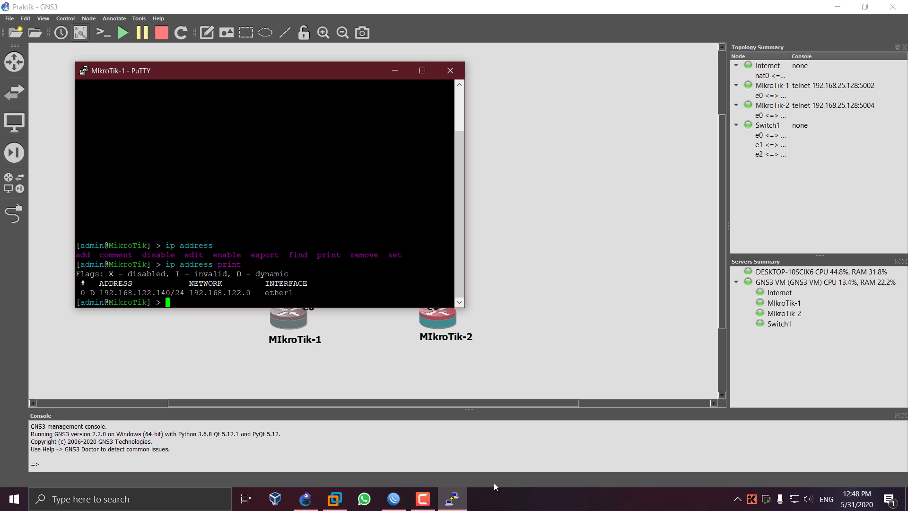
Switch to WinBox, minimize the console window and connect to the router at 192.168.122.140
{"action": "left_click", "coordinate": [383, 502]}
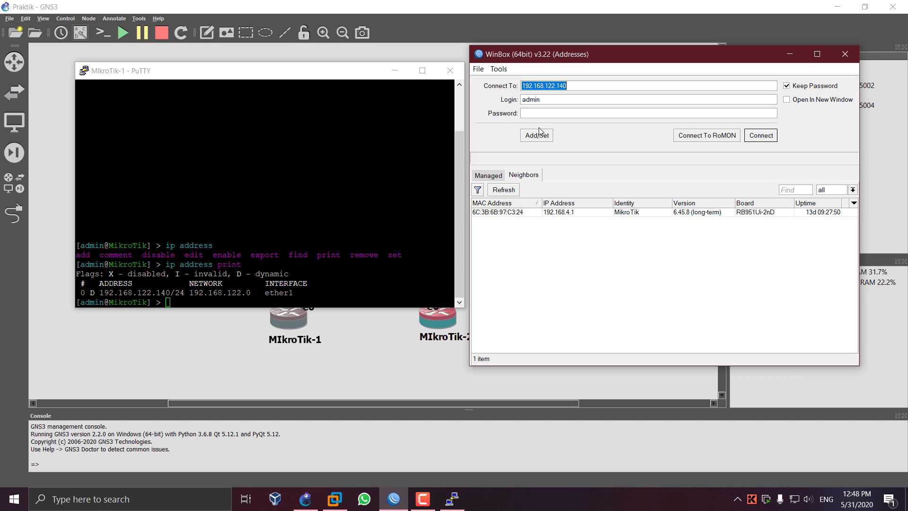
{"action": "type", "text": "1"}
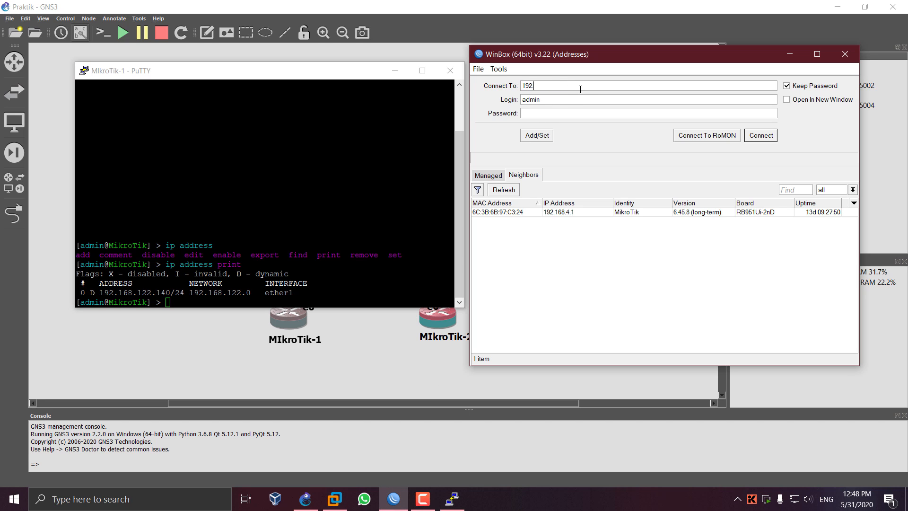
{"action": "type", "text": "92.168.122.140"}
{"action": "left_click", "coordinate": [395, 70]}
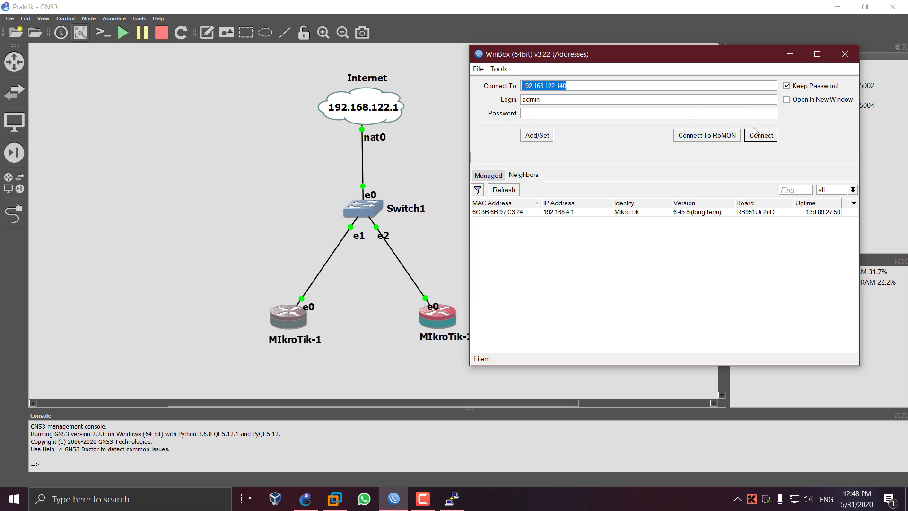
{"action": "left_click", "coordinate": [754, 131]}
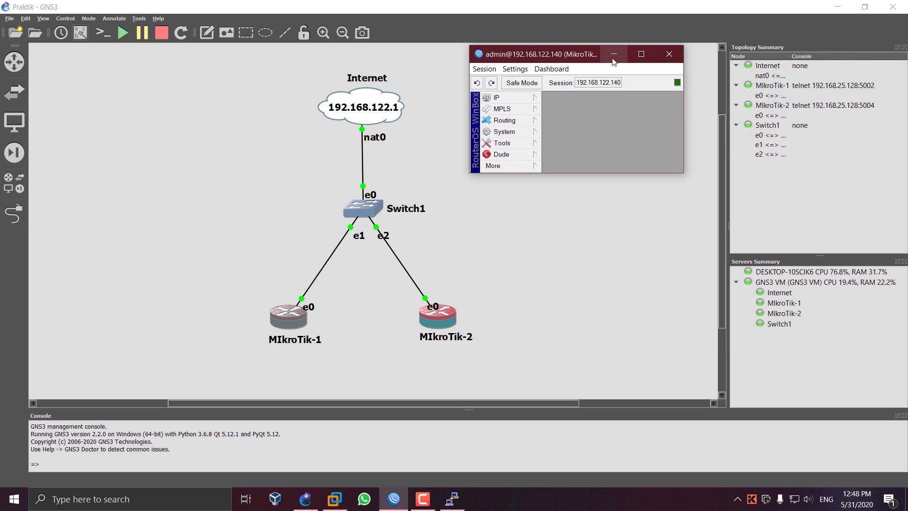
Enlarge the router's WinBox session window until the full main menu fits and place it mid-screen
{"action": "left_click_drag", "start_coordinate": [581, 53], "coordinate": [324, 52]}
{"action": "left_click_drag", "start_coordinate": [427, 172], "coordinate": [831, 417]}
{"action": "left_click_drag", "start_coordinate": [644, 57], "coordinate": [530, 53]}
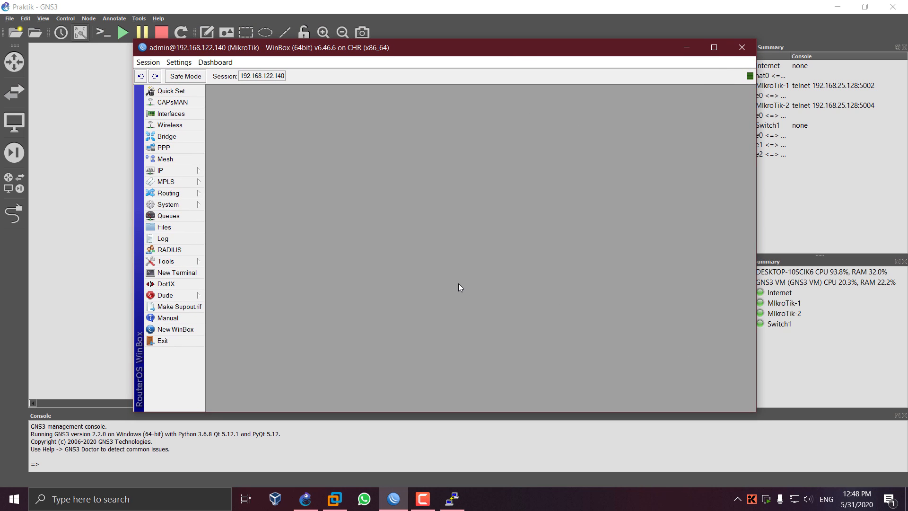
Open the router's system user list and enlarge and reposition it within the session window
{"action": "left_click", "coordinate": [170, 204]}
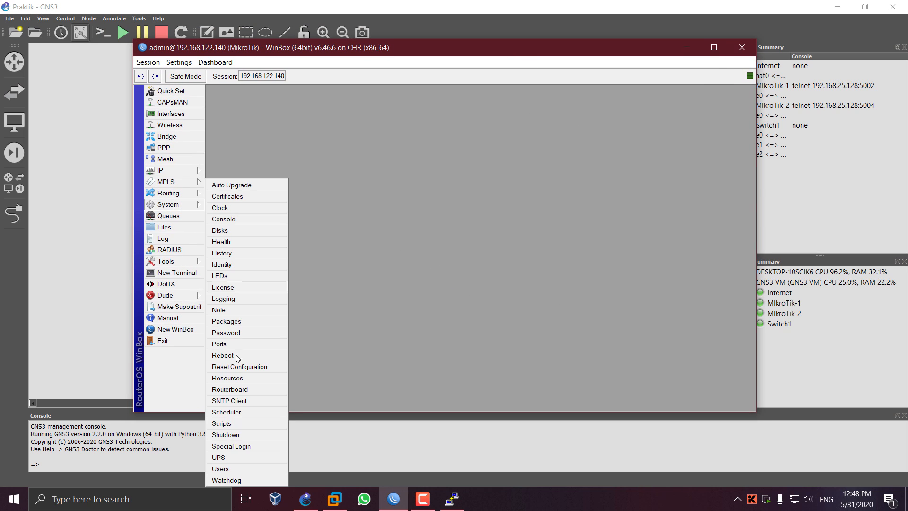
{"action": "left_click", "coordinate": [226, 469]}
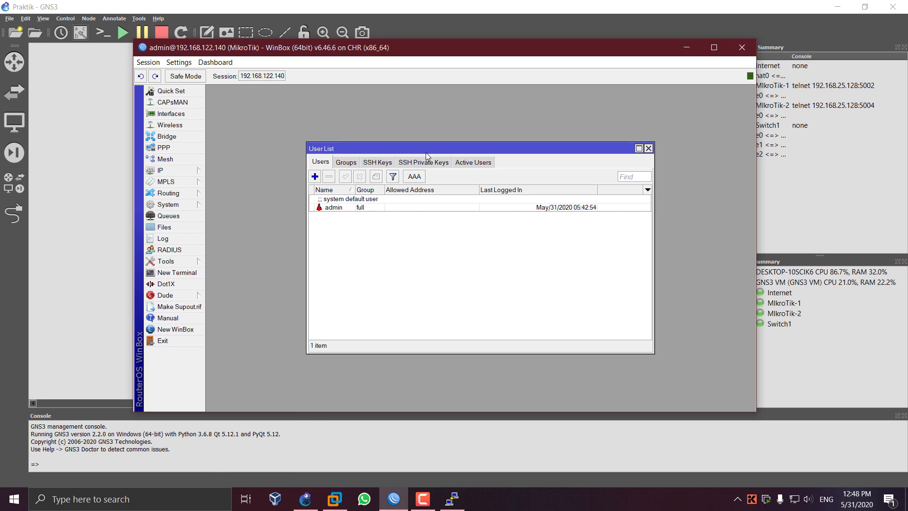
{"action": "left_click_drag", "start_coordinate": [443, 146], "coordinate": [414, 144]}
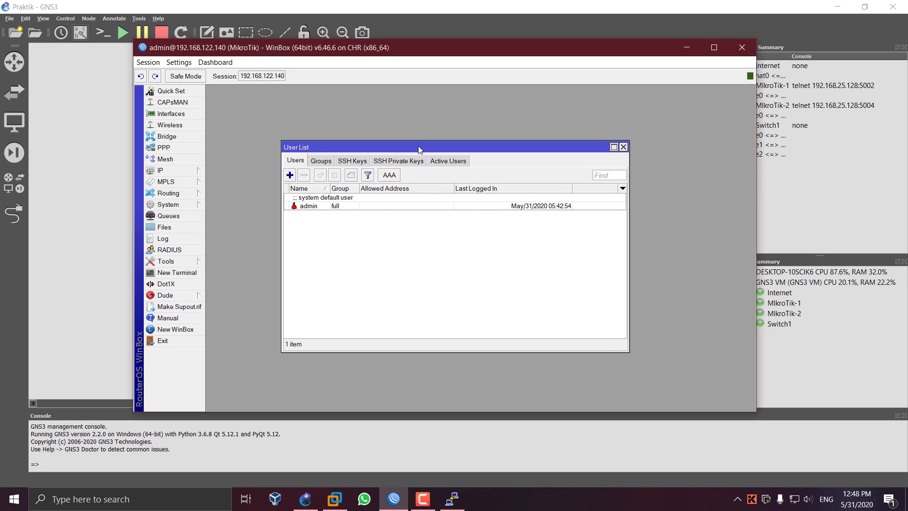
{"action": "double_click", "coordinate": [414, 144]}
{"action": "double_click", "coordinate": [439, 89]}
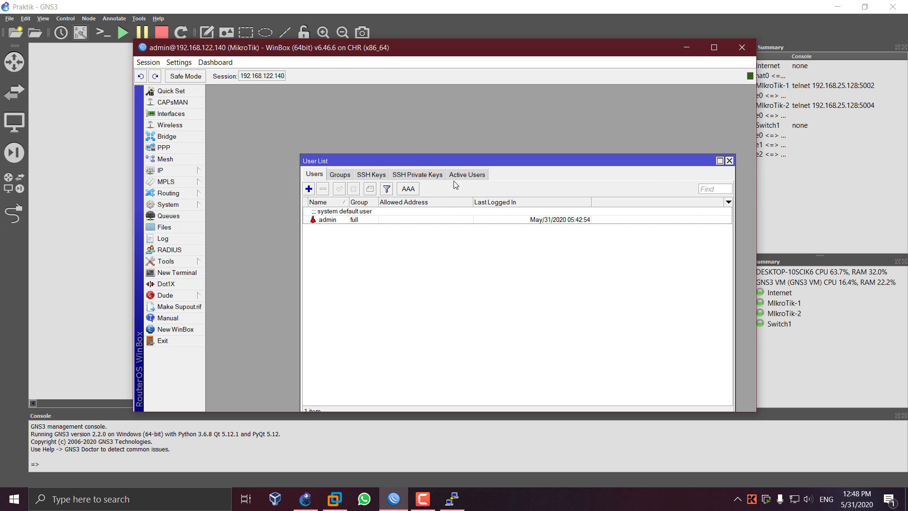
{"action": "left_click_drag", "start_coordinate": [463, 164], "coordinate": [433, 122]}
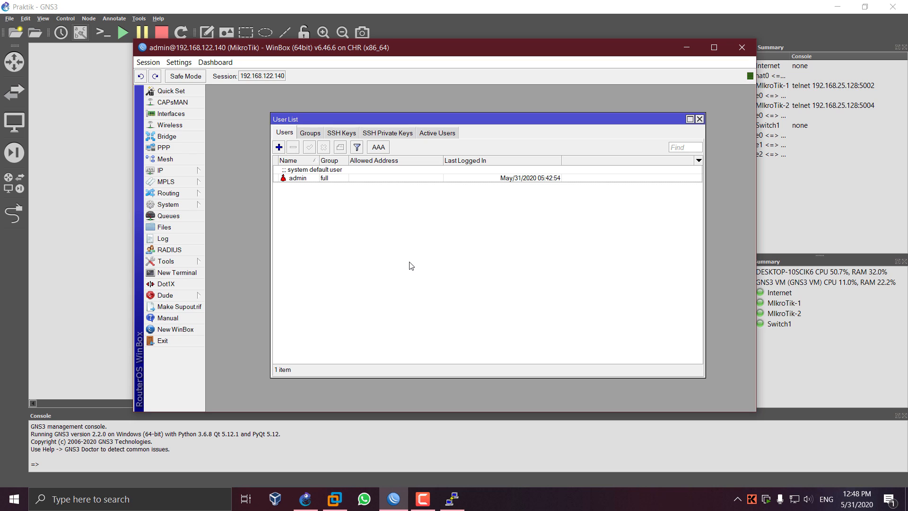
Inspect the properties of the default admin user and close them without changes
{"action": "left_click", "coordinate": [330, 176]}
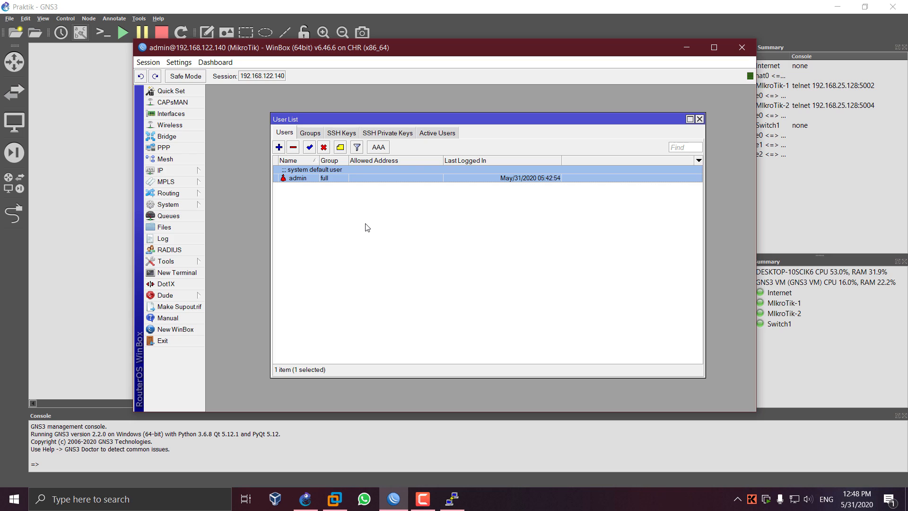
{"action": "double_click", "coordinate": [316, 178]}
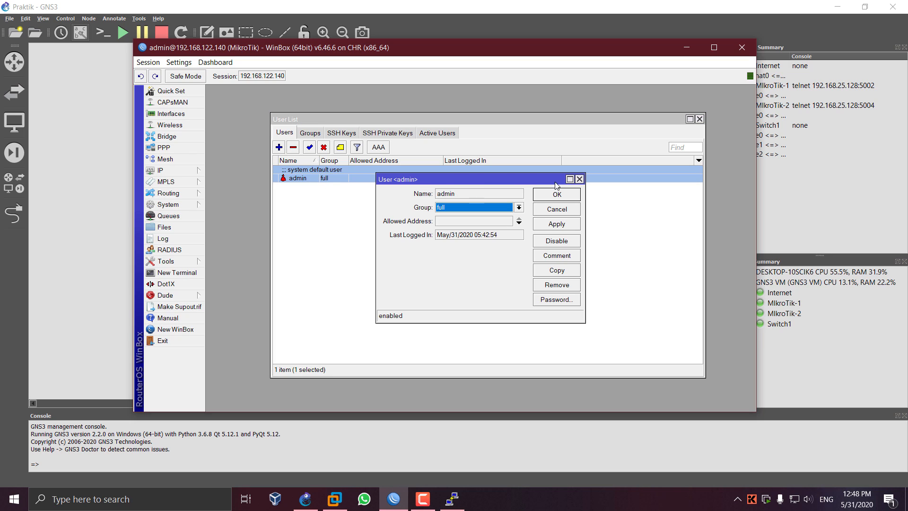
{"action": "left_click", "coordinate": [566, 209]}
View a new WinBox login window, close it and return to the user list
{"action": "left_click", "coordinate": [189, 329]}
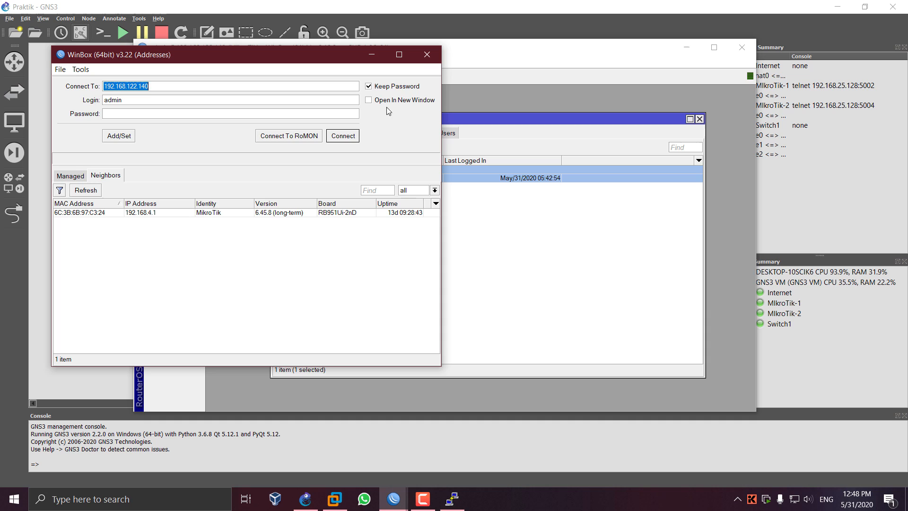
{"action": "left_click", "coordinate": [427, 54]}
{"action": "left_click", "coordinate": [393, 253]}
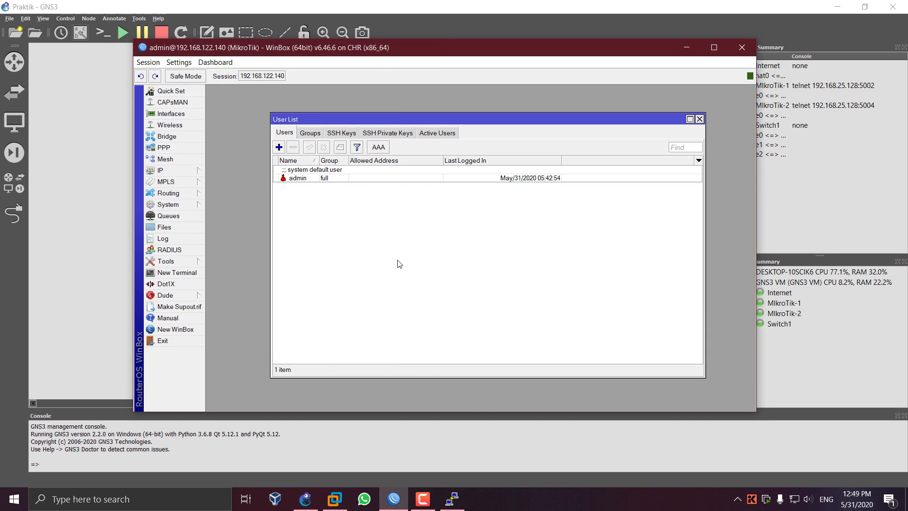
Examine the predefined user groups full, read and write in the group list
{"action": "left_click", "coordinate": [318, 133]}
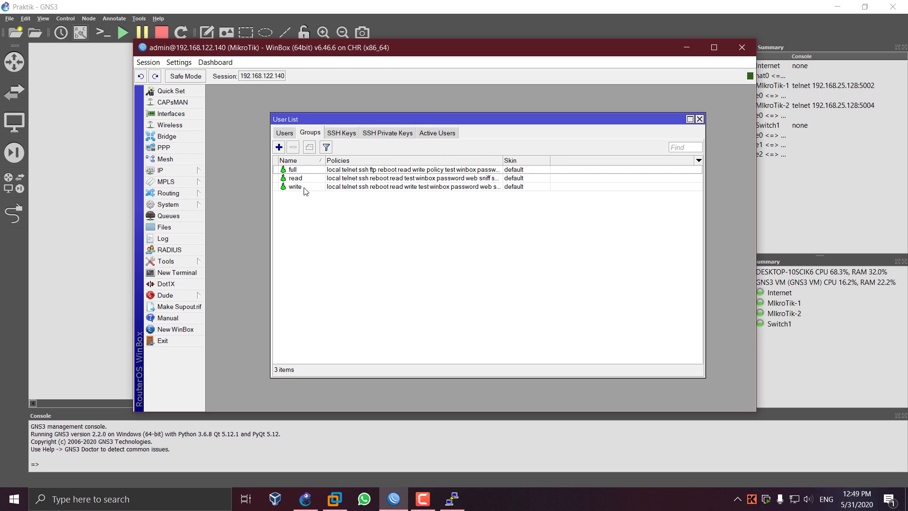
{"action": "left_click", "coordinate": [302, 172]}
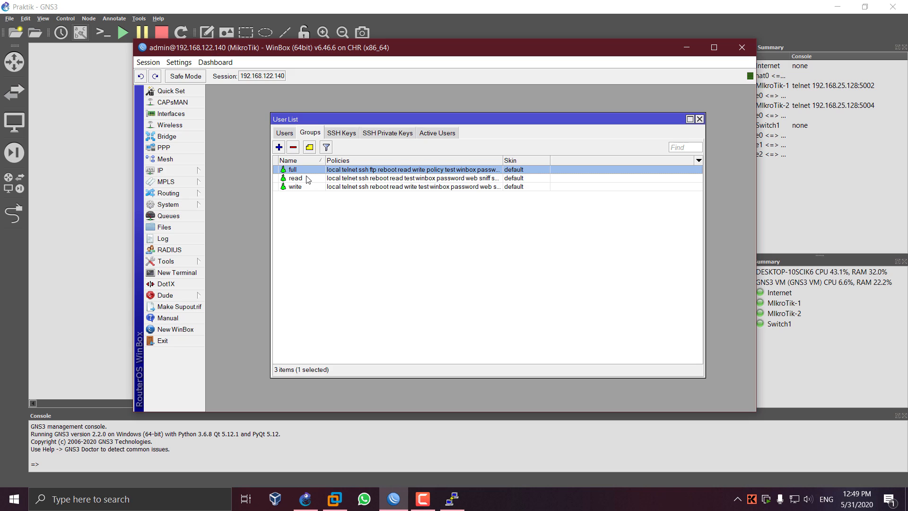
{"action": "left_click", "coordinate": [307, 187], "text": "shift"}
{"action": "left_click", "coordinate": [314, 213]}
{"action": "left_click", "coordinate": [312, 170]}
{"action": "left_click", "coordinate": [309, 179]}
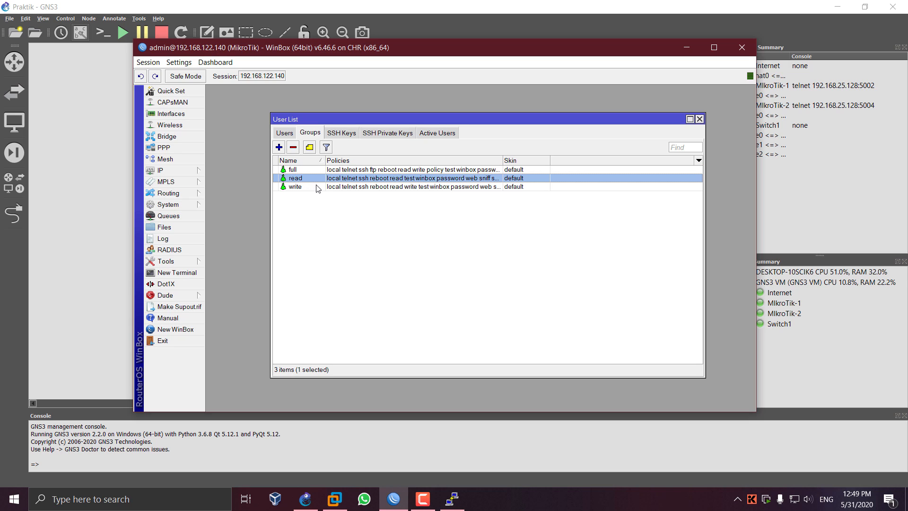
{"action": "left_click", "coordinate": [317, 189]}
{"action": "left_click", "coordinate": [319, 218]}
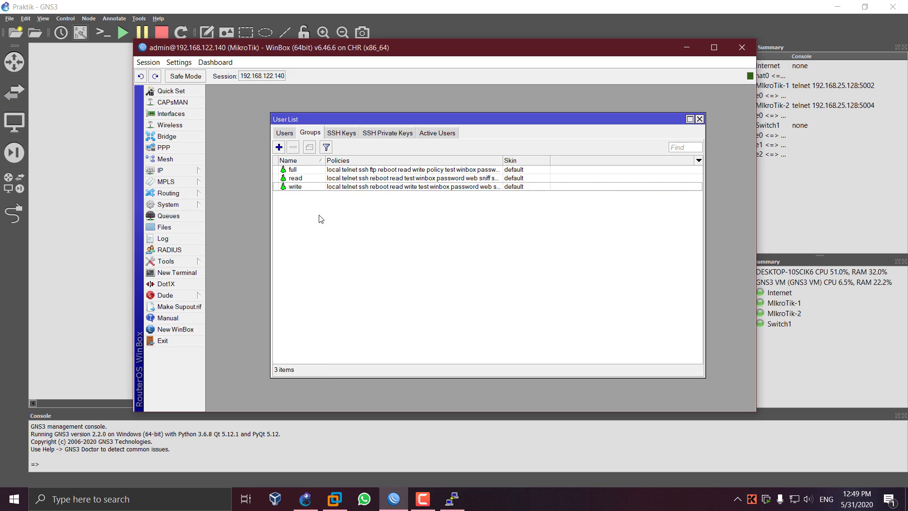
Check the users list once more, return to the groups and compare the full, read and write entries
{"action": "left_click", "coordinate": [285, 133]}
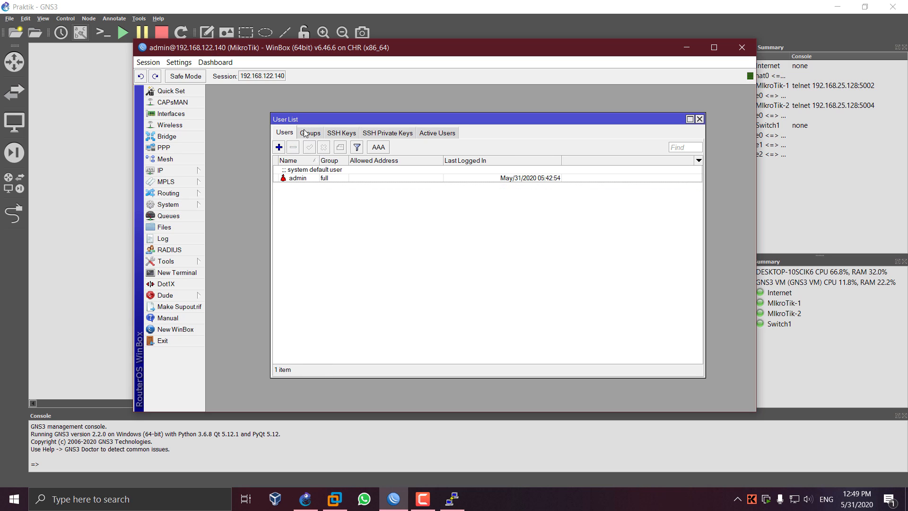
{"action": "left_click", "coordinate": [305, 134]}
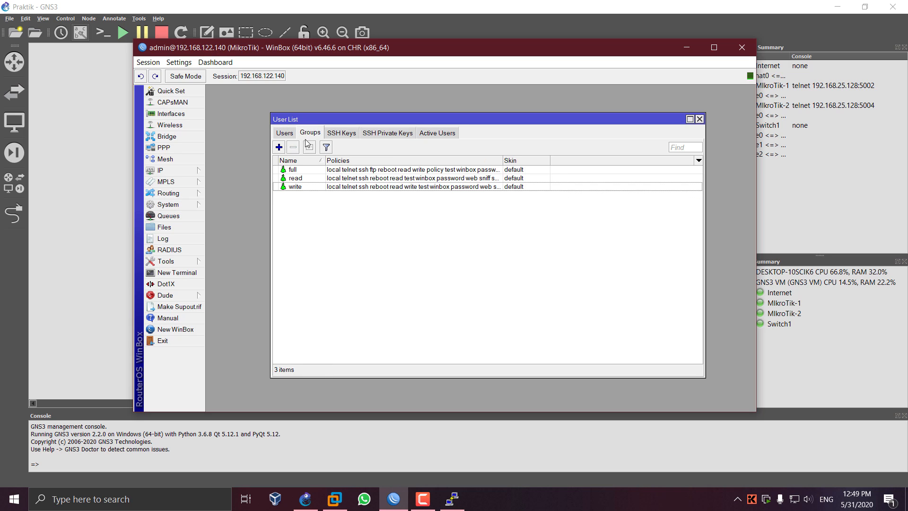
{"action": "left_click", "coordinate": [305, 170]}
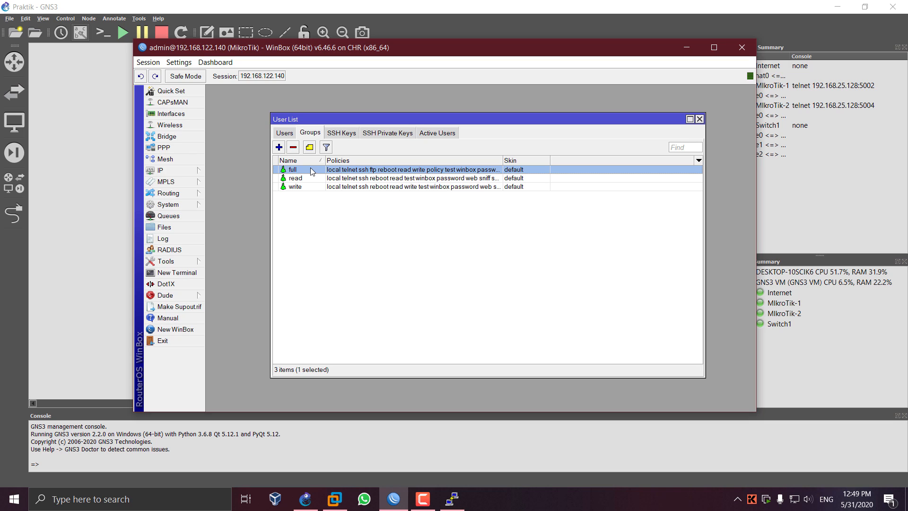
{"action": "left_click", "coordinate": [333, 247]}
{"action": "left_click", "coordinate": [326, 170]}
{"action": "left_click", "coordinate": [328, 179]}
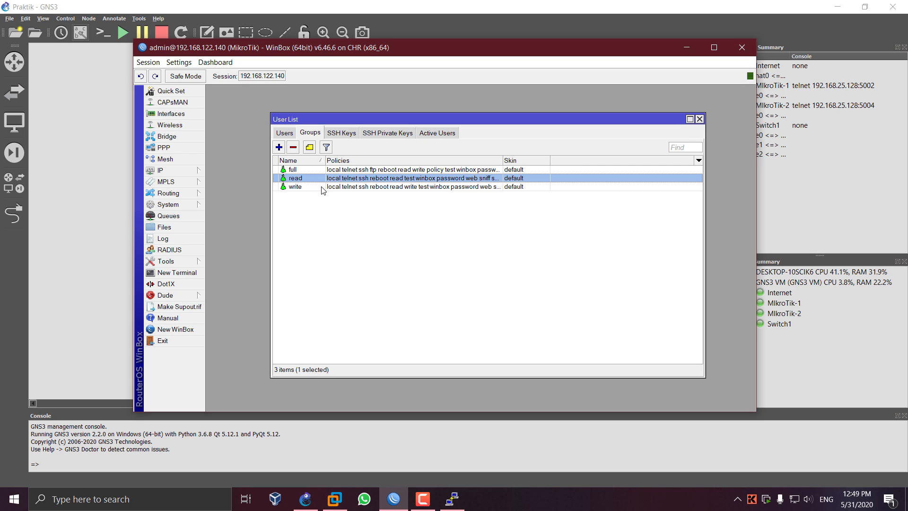
{"action": "left_click", "coordinate": [322, 187]}
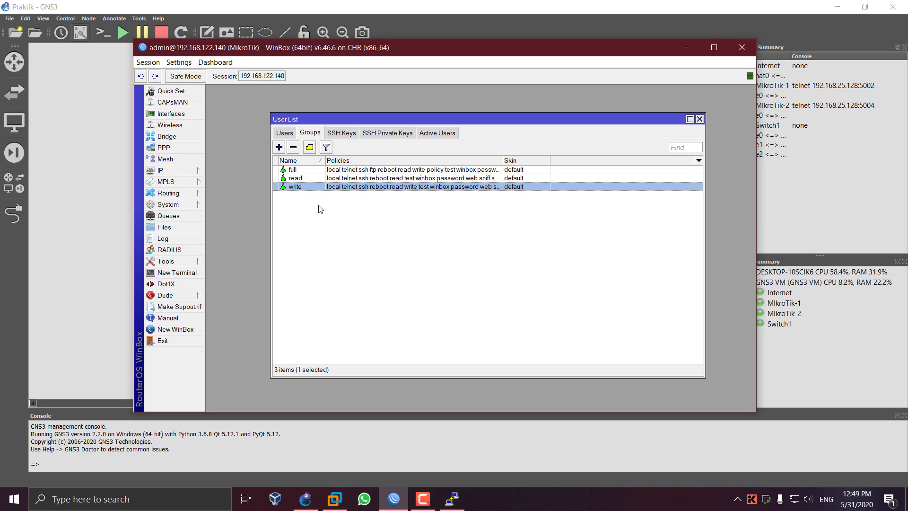
{"action": "left_click", "coordinate": [321, 208]}
{"action": "left_click", "coordinate": [317, 188]}
{"action": "left_click", "coordinate": [305, 213]}
{"action": "left_click", "coordinate": [291, 187]}
{"action": "left_click", "coordinate": [301, 170]}
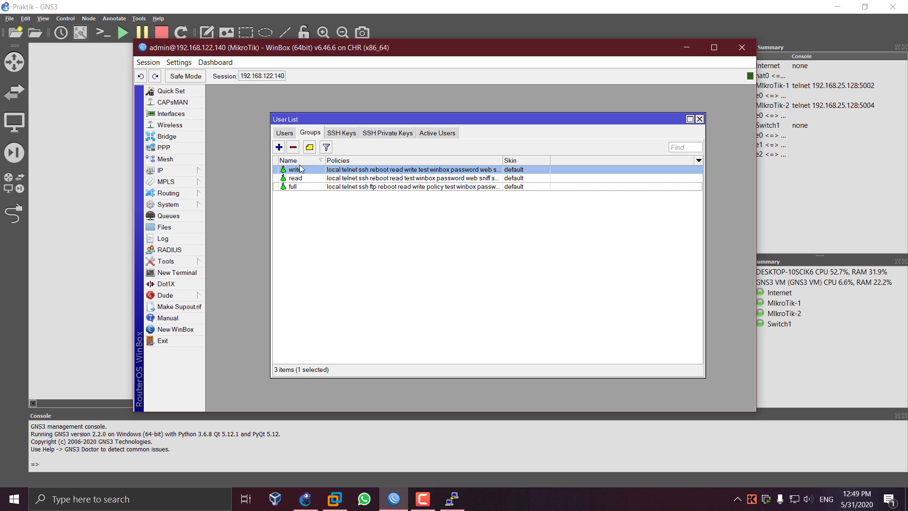
{"action": "left_click", "coordinate": [302, 187]}
{"action": "left_click", "coordinate": [298, 200]}
{"action": "left_click", "coordinate": [295, 187]}
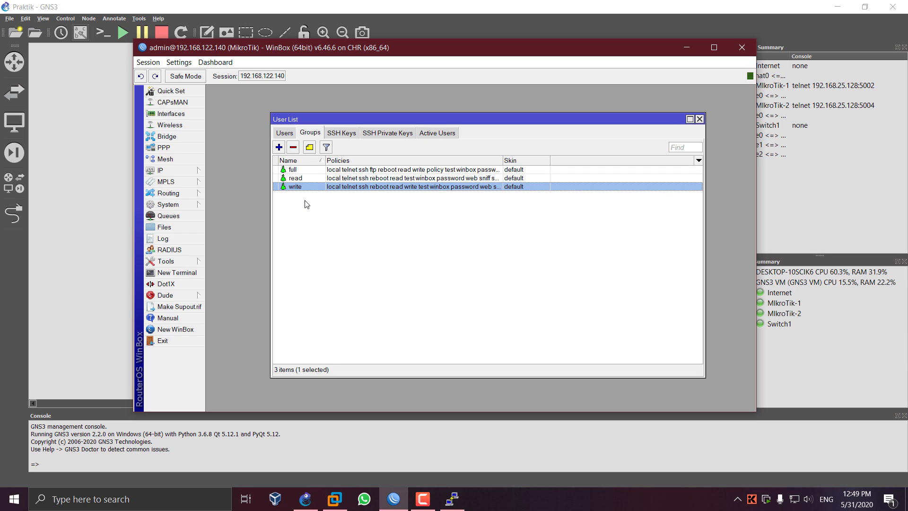
{"action": "left_click", "coordinate": [307, 201]}
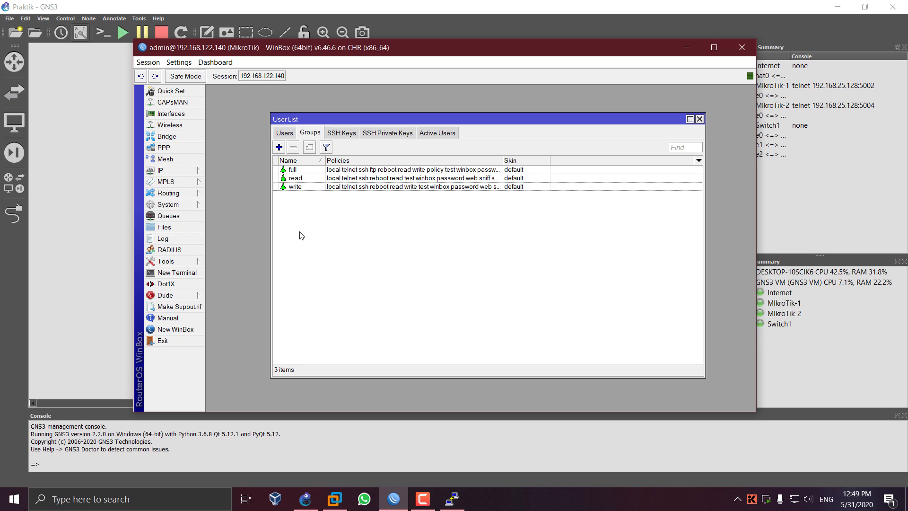
Check the users list, return to the group list and examine the write group
{"action": "left_click", "coordinate": [292, 136]}
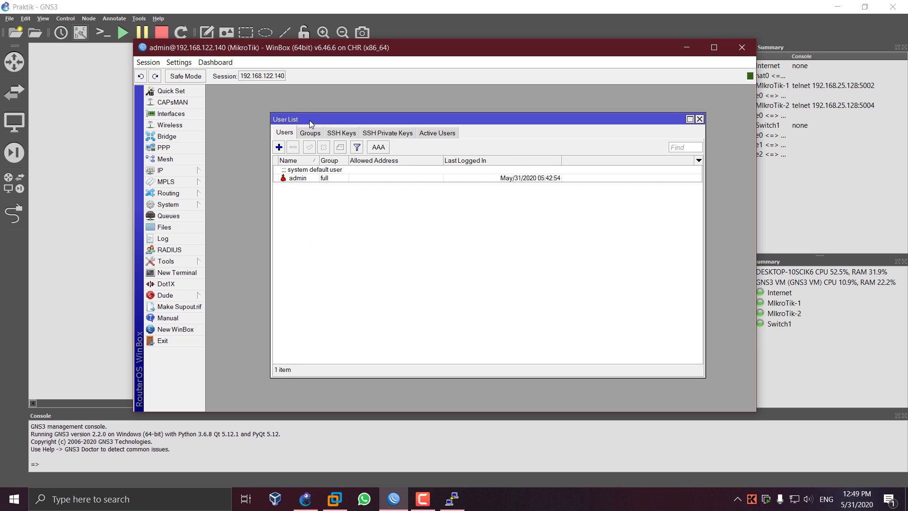
{"action": "mouse_move", "coordinate": [309, 119]}
{"action": "left_mouse_down"}
{"action": "mouse_move", "coordinate": [278, 106]}
{"action": "mouse_move", "coordinate": [302, 107]}
{"action": "mouse_move", "coordinate": [292, 117]}
{"action": "left_mouse_up"}
{"action": "left_click", "coordinate": [289, 134]}
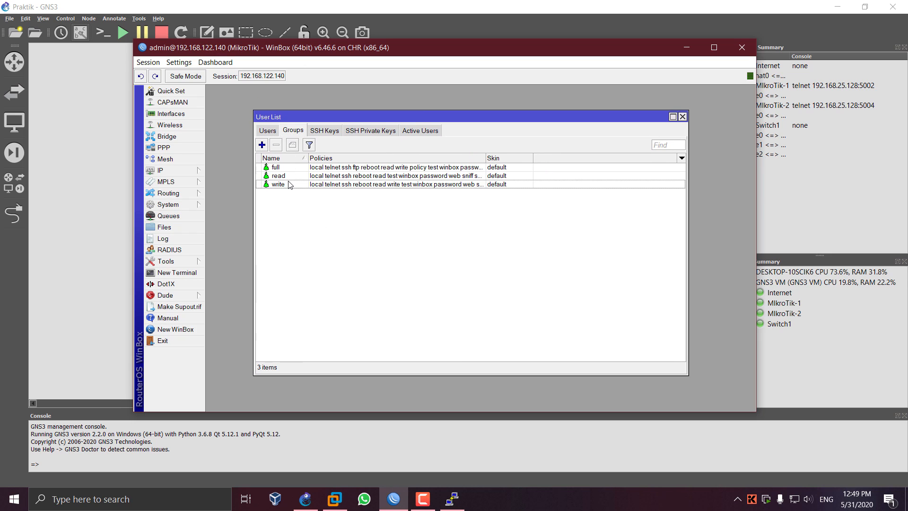
{"action": "left_click", "coordinate": [290, 183]}
{"action": "left_click", "coordinate": [343, 226]}
Start a new user in the users list, enter the user's name and assign the full group
{"action": "left_click", "coordinate": [268, 131]}
{"action": "left_click", "coordinate": [261, 144]}
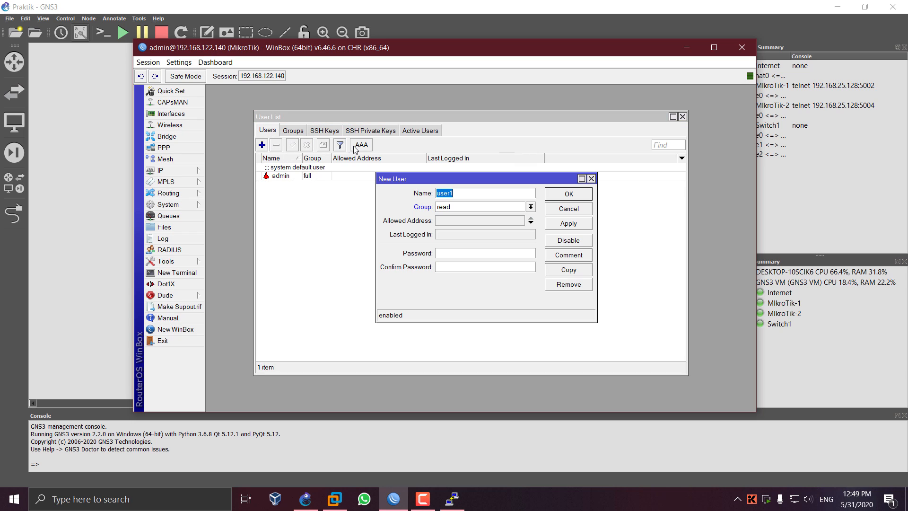
{"action": "left_click_drag", "start_coordinate": [417, 179], "coordinate": [389, 172]}
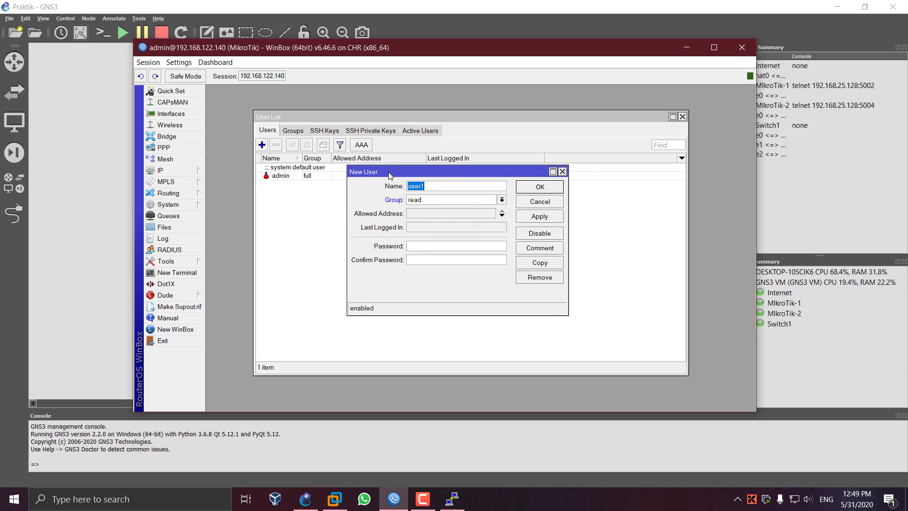
{"action": "type", "text": "hamzah"}
{"action": "left_click", "coordinate": [475, 200]}
{"action": "left_click", "coordinate": [455, 208]}
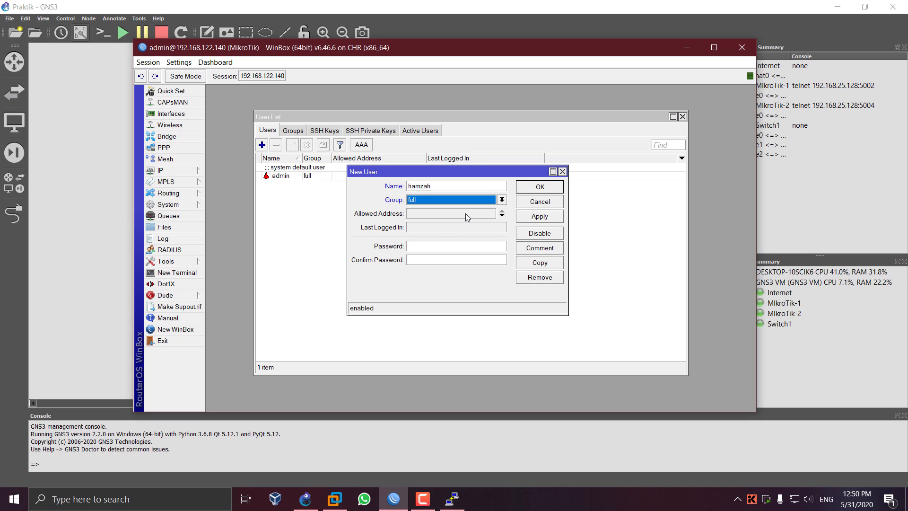
{"action": "mouse_move", "coordinate": [467, 168]}
{"action": "left_mouse_down"}
{"action": "mouse_move", "coordinate": [508, 186]}
{"action": "mouse_move", "coordinate": [477, 164]}
{"action": "left_mouse_up"}
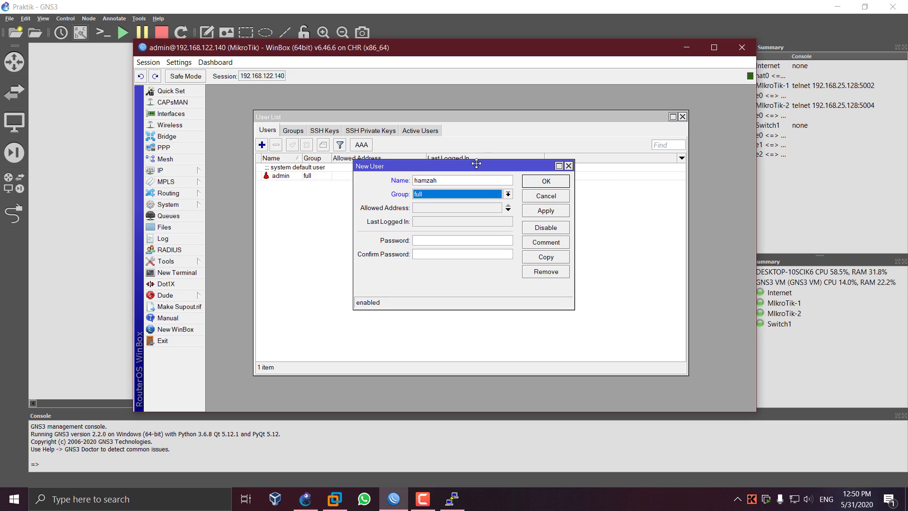
Enter the new user's password, save the account and check its entry in the users list
{"action": "left_click", "coordinate": [427, 242]}
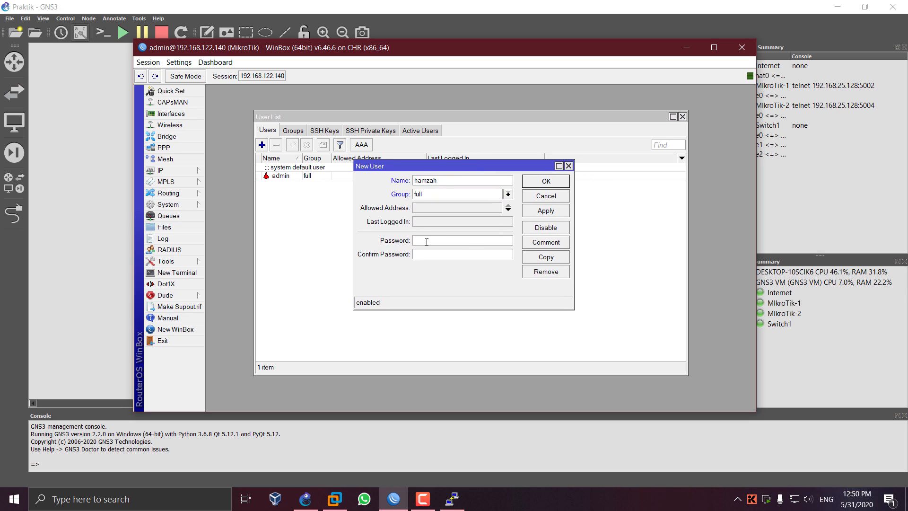
{"action": "type", "text": "**"}
{"action": "left_click", "coordinate": [550, 211]}
{"action": "left_click", "coordinate": [547, 182]}
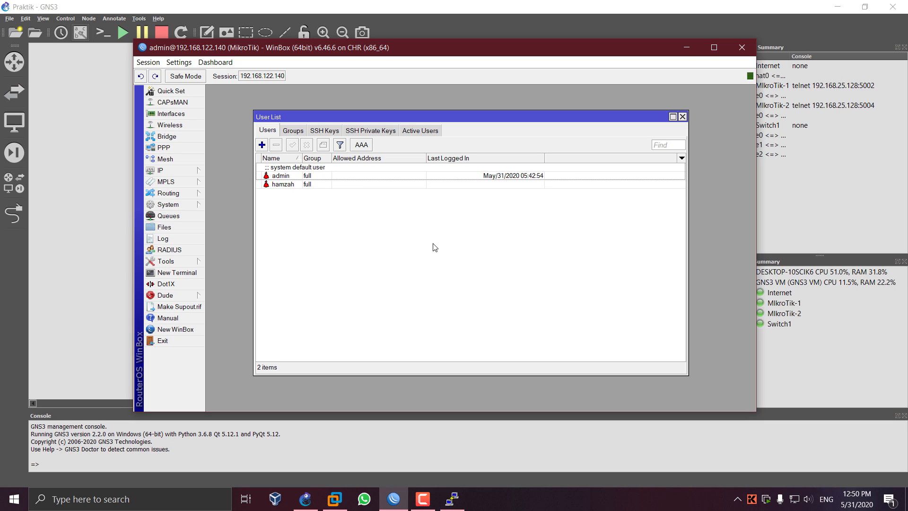
{"action": "left_click", "coordinate": [310, 185]}
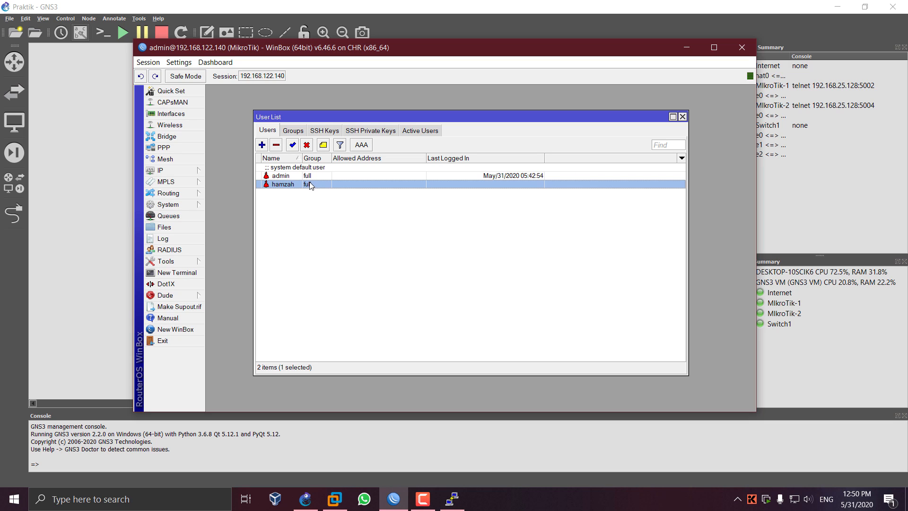
{"action": "left_click", "coordinate": [308, 218]}
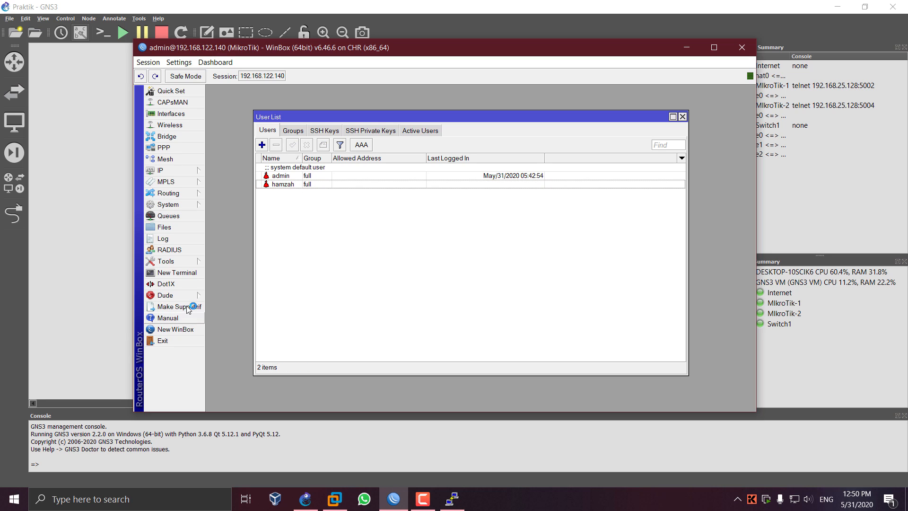
Disconnect the current admin session from the router
{"action": "left_click", "coordinate": [175, 329]}
{"action": "left_click", "coordinate": [380, 9]}
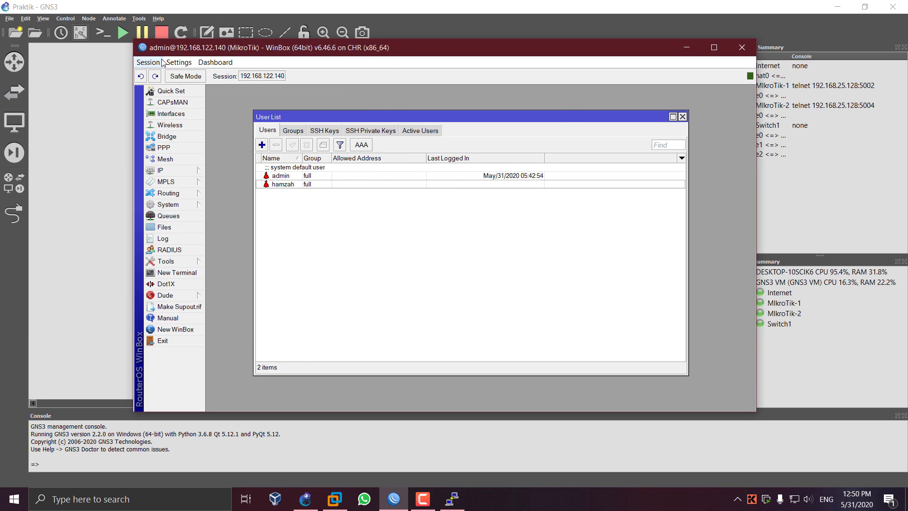
{"action": "left_click", "coordinate": [148, 62]}
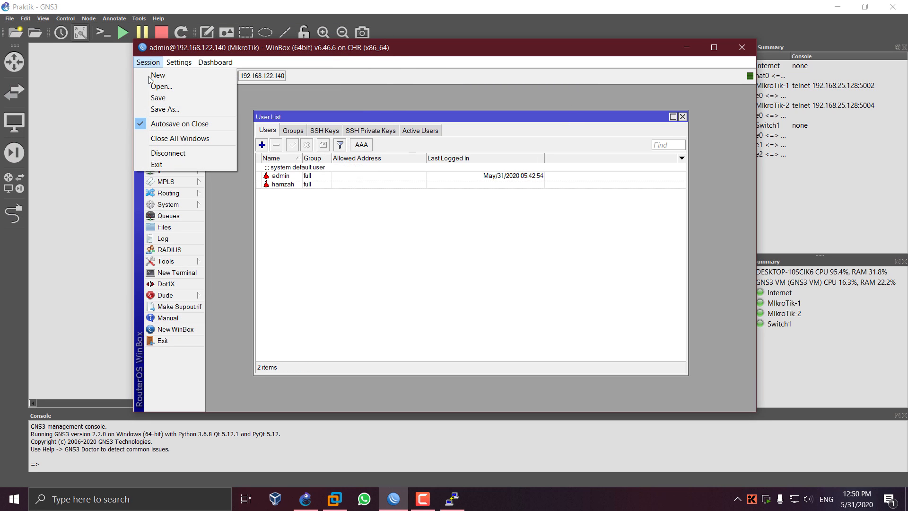
{"action": "left_click", "coordinate": [171, 152]}
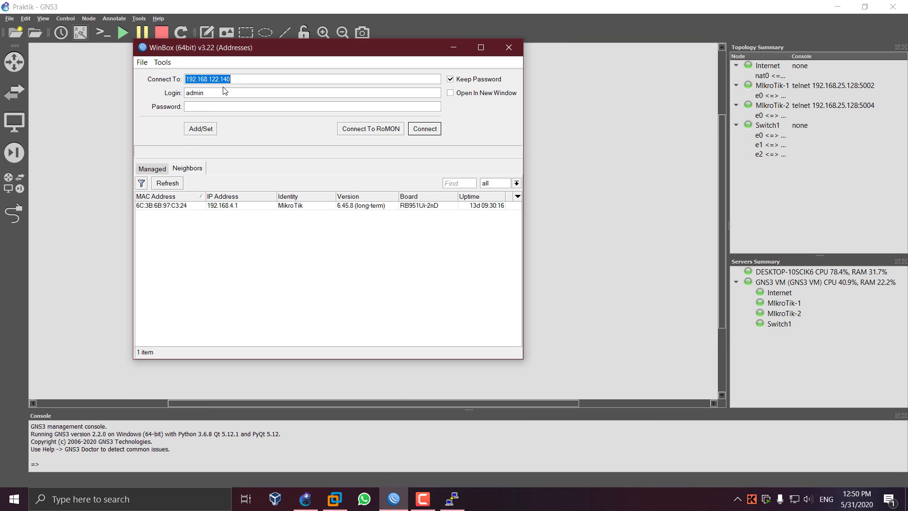
Log in to the router at 192.168.122.140 with the newly created user account
{"action": "key", "text": "Tab"}
{"action": "type", "text": "ha"}
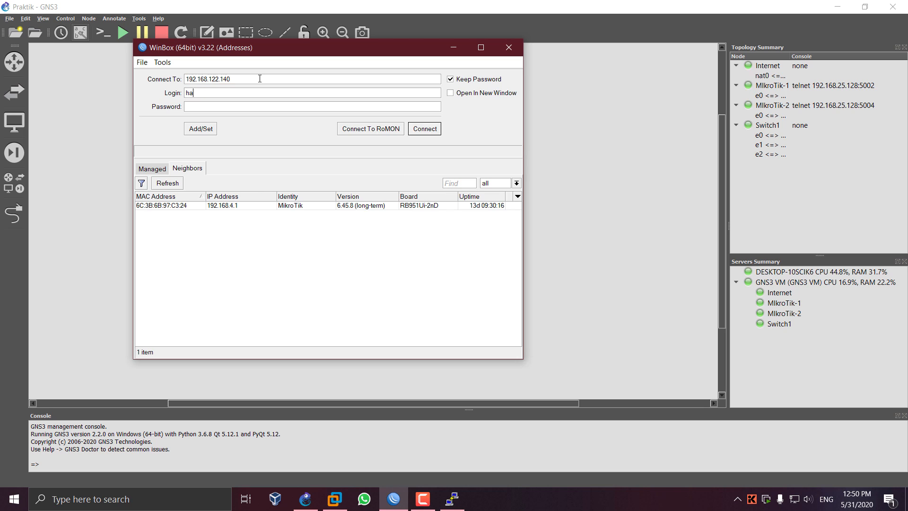
{"action": "key", "text": "Tab"}
{"action": "key", "text": "Return"}
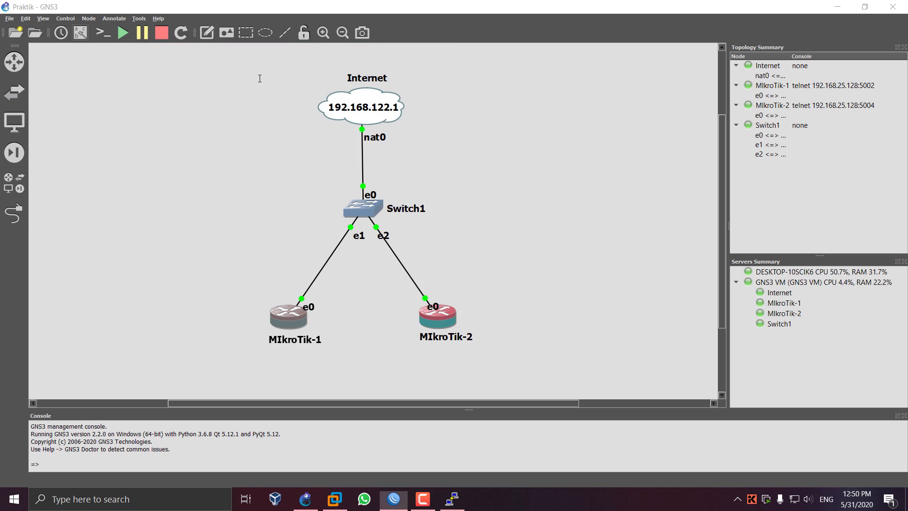
Enlarge the session window, close the leftover user list and open the router's system users again
{"action": "left_click_drag", "start_coordinate": [348, 169], "coordinate": [748, 406]}
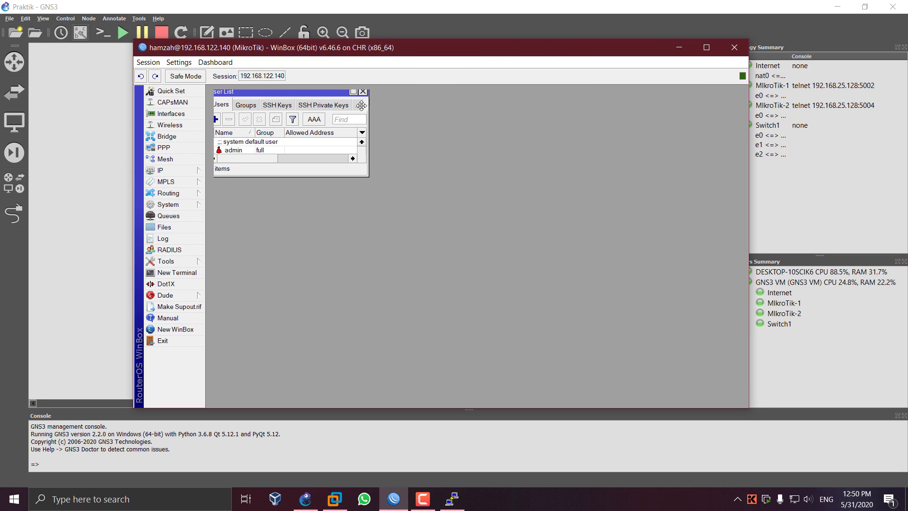
{"action": "left_click_drag", "start_coordinate": [331, 91], "coordinate": [409, 122]}
{"action": "left_click", "coordinate": [440, 122]}
{"action": "left_click", "coordinate": [193, 175]}
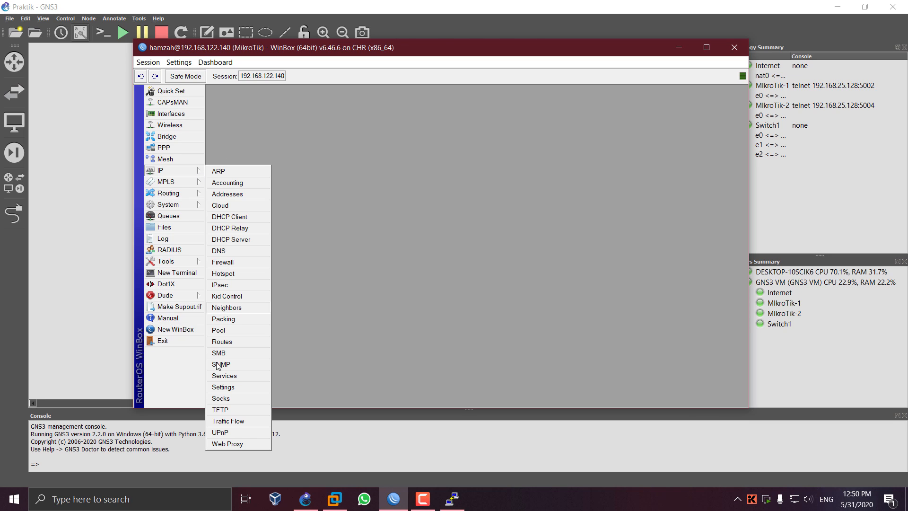
{"action": "left_click", "coordinate": [181, 207]}
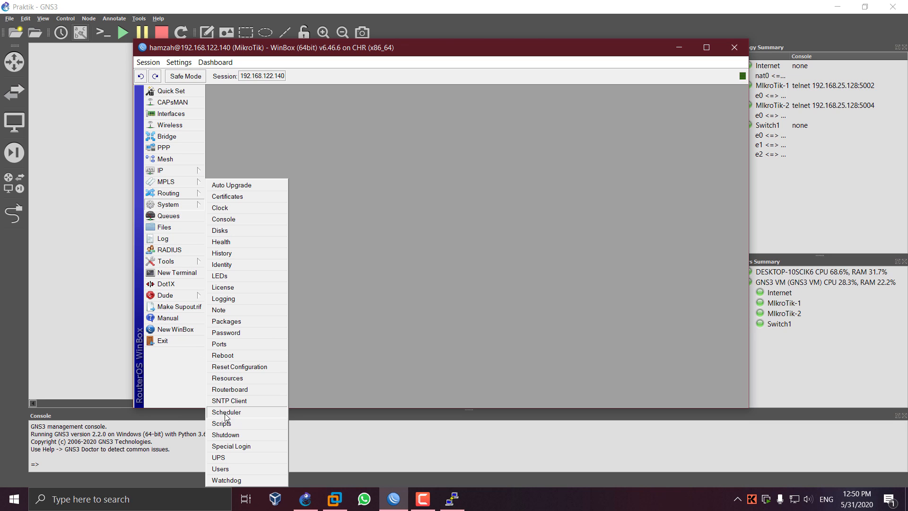
{"action": "left_click", "coordinate": [262, 468]}
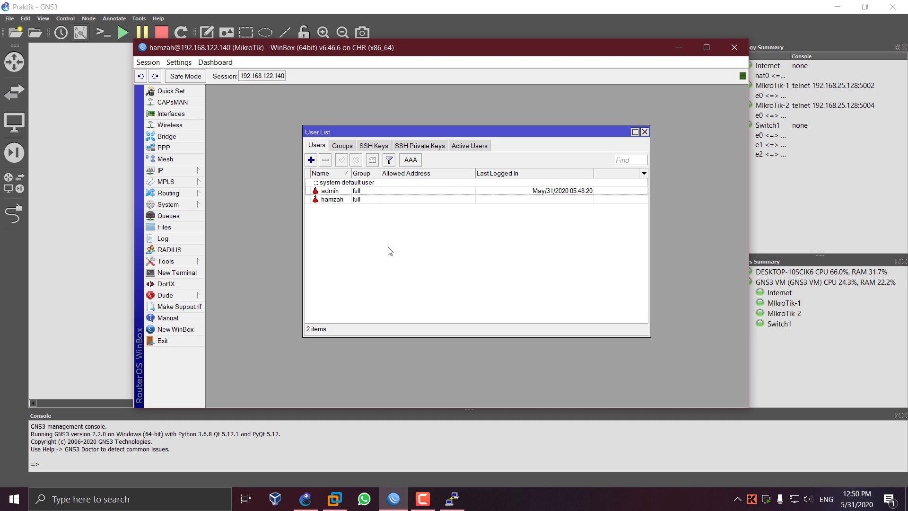
Examine the newly created user's entry and group in the users list
{"action": "left_click", "coordinate": [373, 200]}
{"action": "left_click", "coordinate": [387, 227]}
{"action": "left_click", "coordinate": [382, 201]}
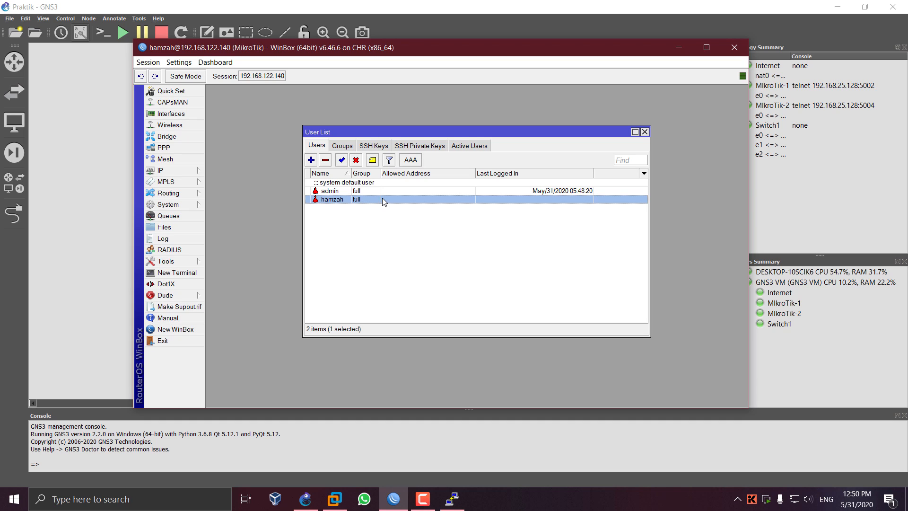
{"action": "left_click", "coordinate": [399, 228]}
{"action": "left_click", "coordinate": [378, 203]}
{"action": "left_click", "coordinate": [382, 227]}
{"action": "left_click", "coordinate": [373, 198]}
{"action": "left_click", "coordinate": [378, 226]}
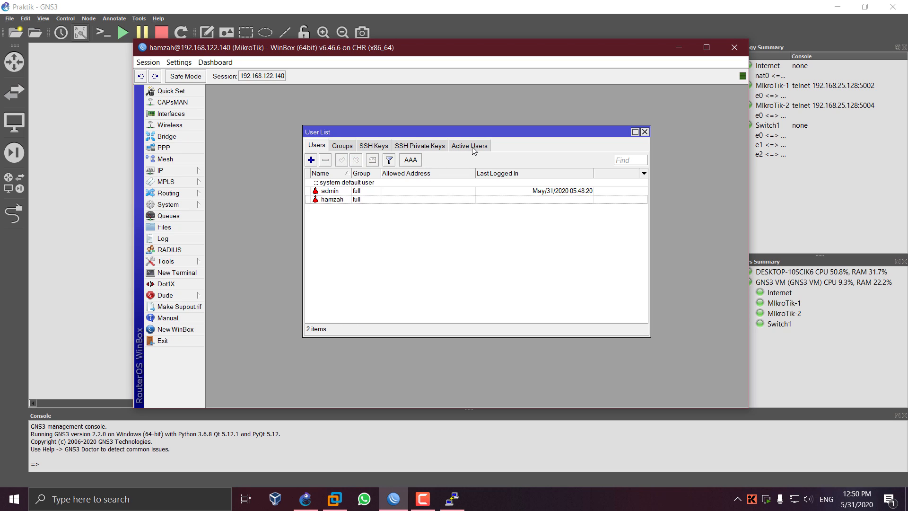
View the active users and compare the login time, source address and connection type of both sessions
{"action": "left_click", "coordinate": [485, 150]}
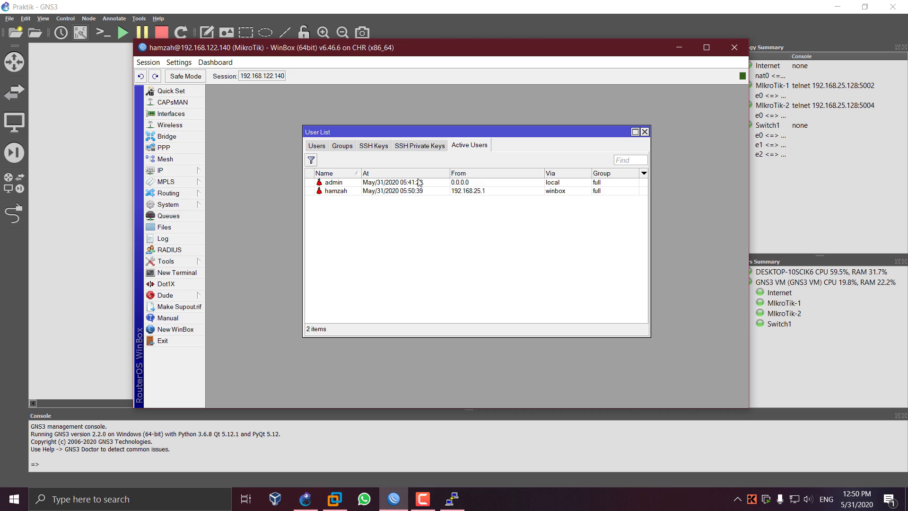
{"action": "left_click", "coordinate": [354, 183]}
{"action": "left_click", "coordinate": [478, 214]}
{"action": "left_click", "coordinate": [373, 183]}
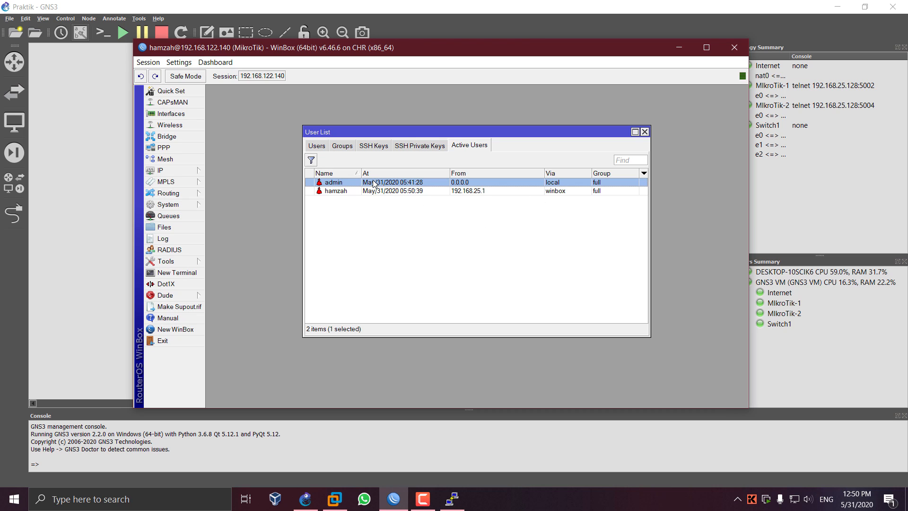
{"action": "left_click", "coordinate": [498, 214]}
{"action": "left_click", "coordinate": [348, 192]}
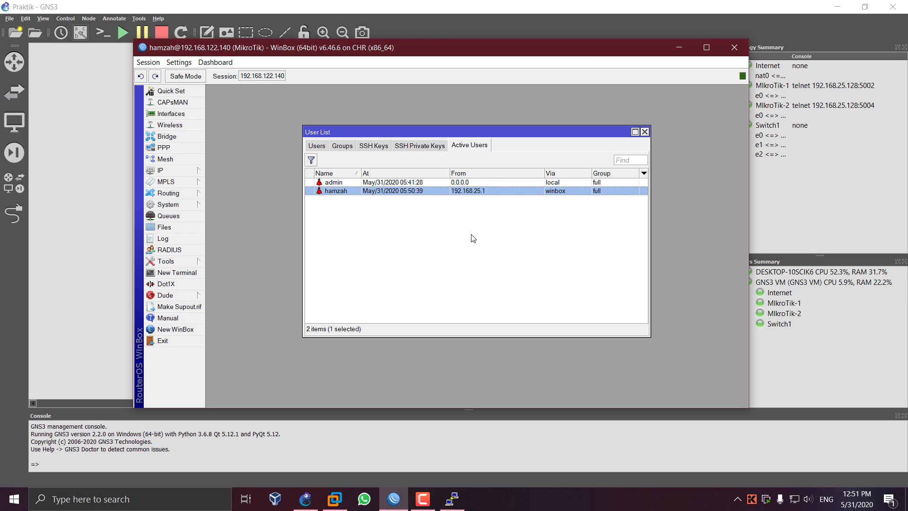
Run ipconfig in a Windows command prompt and highlight the IPv4 address of the VMware VMnet1 adapter
{"action": "key", "text": "super+r"}
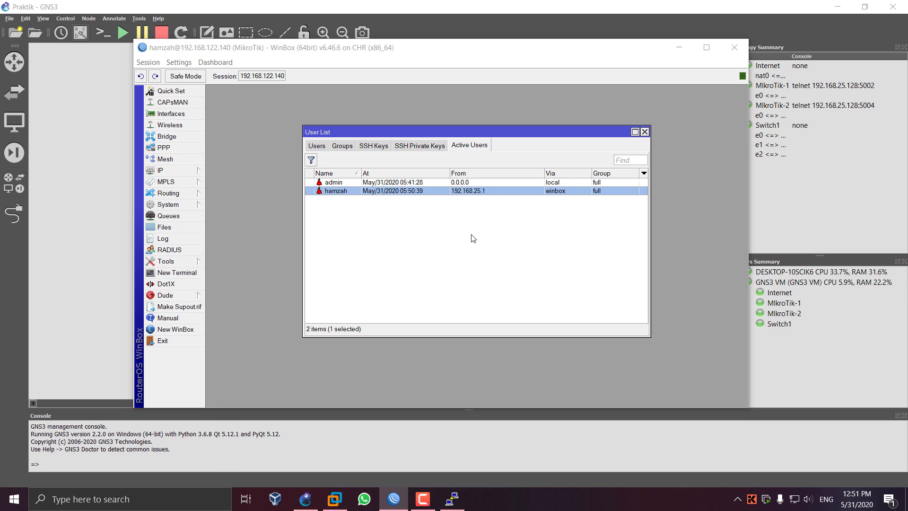
{"action": "key", "text": "Return"}
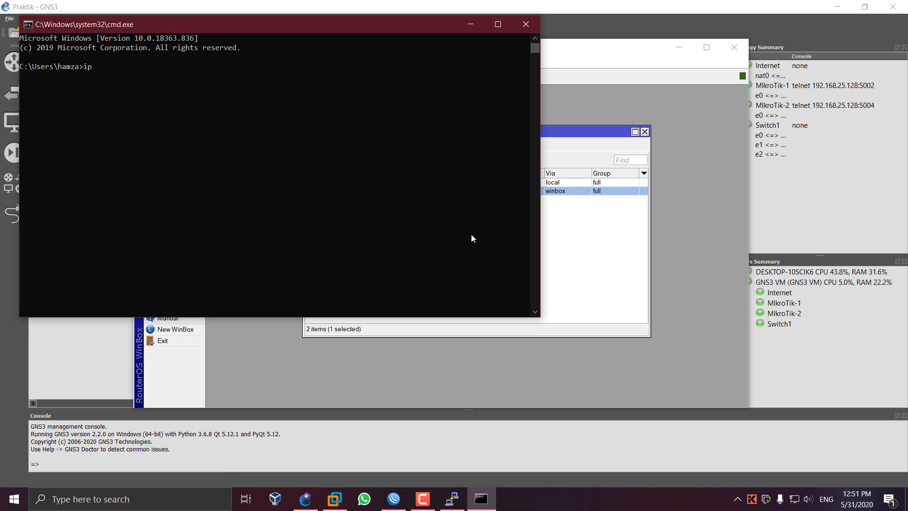
{"action": "type", "text": "ipconfig"}
{"action": "key", "text": "Return"}
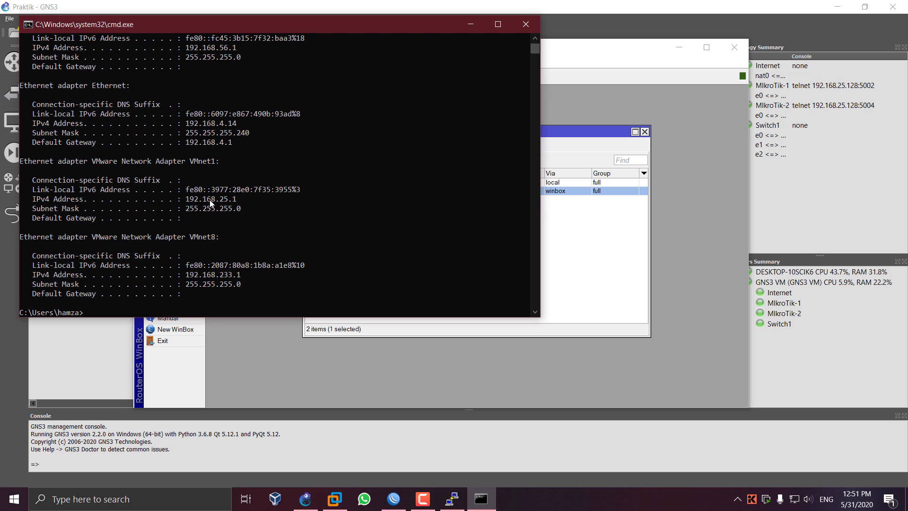
{"action": "left_click_drag", "start_coordinate": [187, 199], "coordinate": [236, 204]}
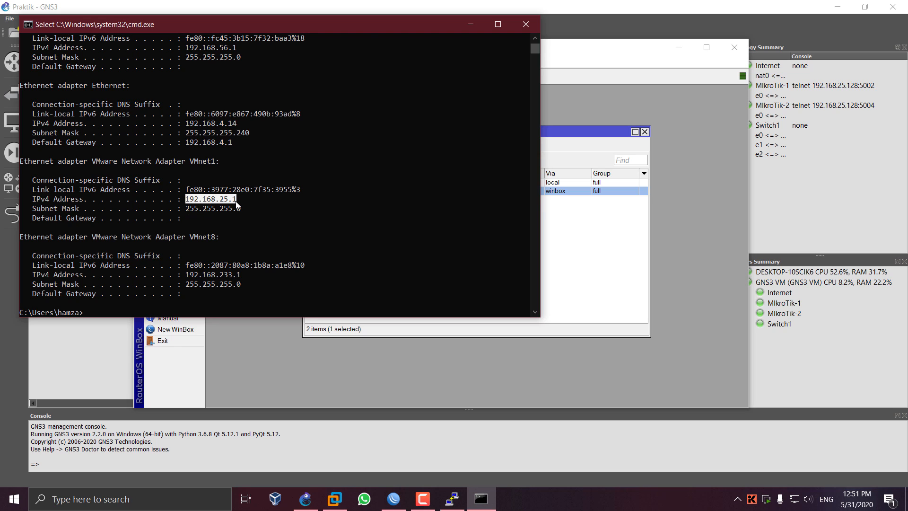
Switch back to WinBox and examine the new user's active session, including its connection type and group
{"action": "left_click", "coordinate": [598, 253]}
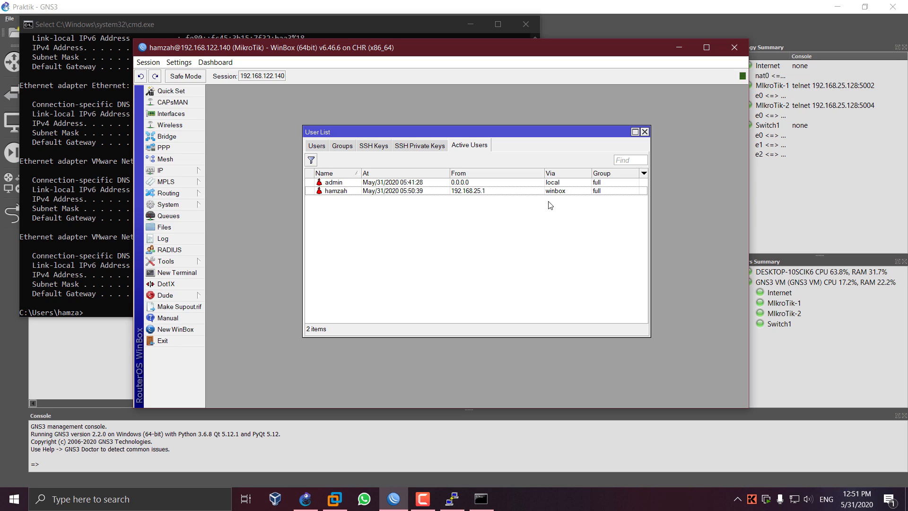
{"action": "left_click", "coordinate": [560, 196]}
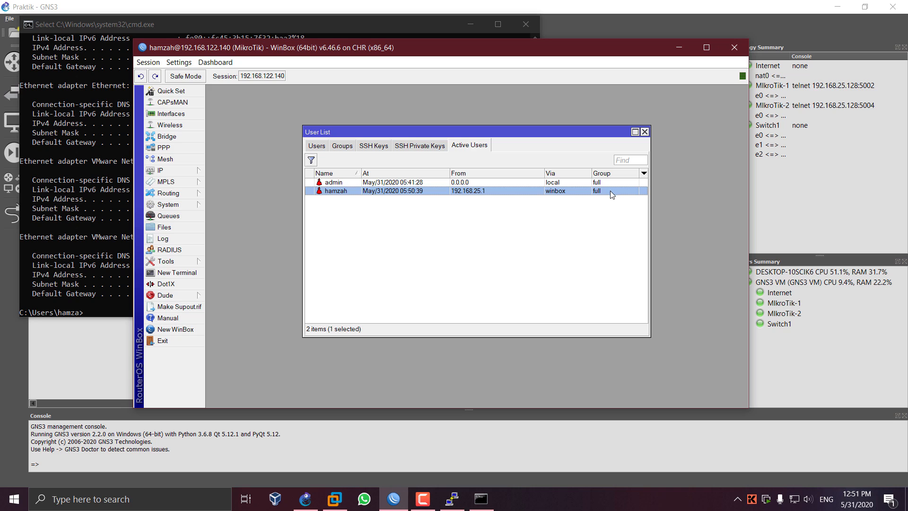
{"action": "left_click", "coordinate": [367, 204]}
{"action": "left_click", "coordinate": [394, 191]}
{"action": "left_click", "coordinate": [422, 229]}
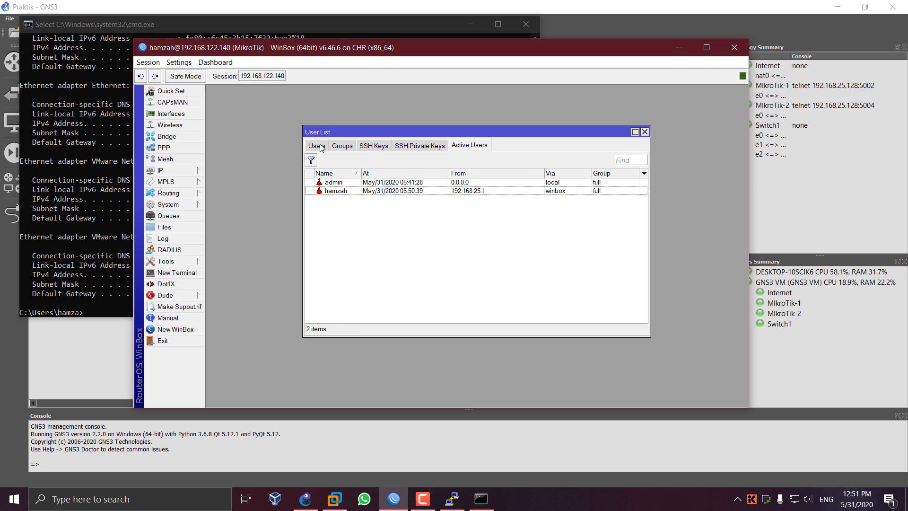
Return to the users list and examine the name and group fields of the new user form
{"action": "left_click", "coordinate": [321, 147]}
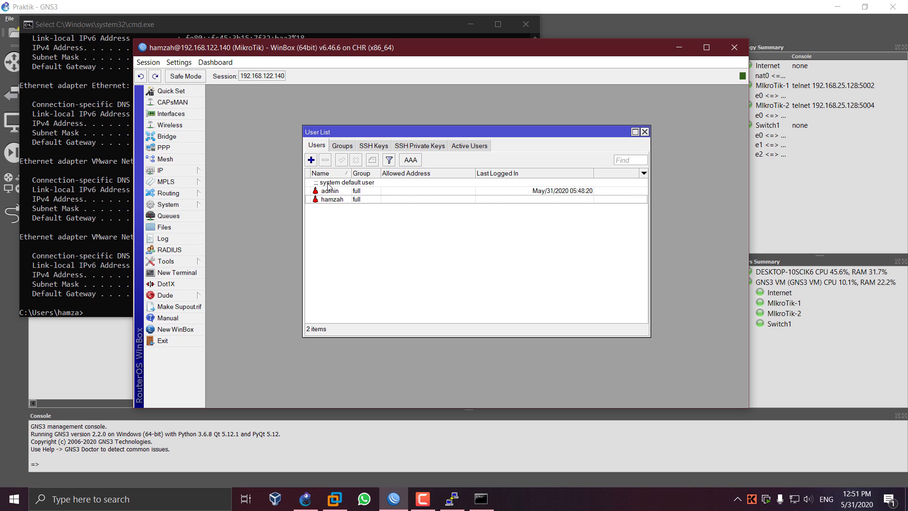
{"action": "left_click", "coordinate": [312, 160]}
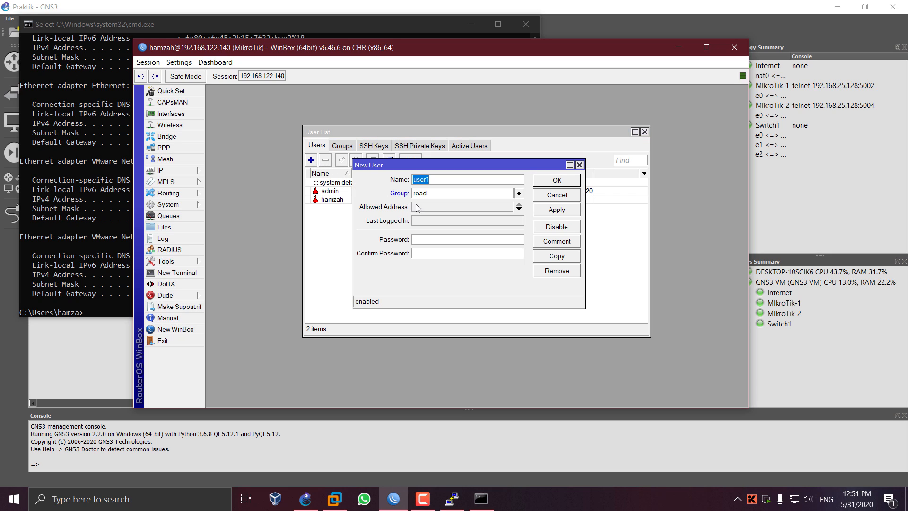
{"action": "left_click", "coordinate": [442, 194]}
{"action": "left_click", "coordinate": [443, 195]}
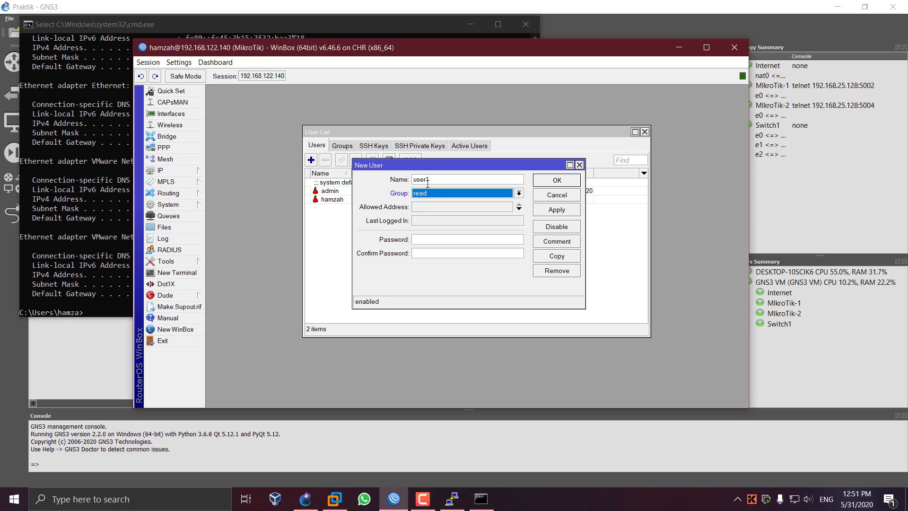
{"action": "left_click", "coordinate": [507, 180]}
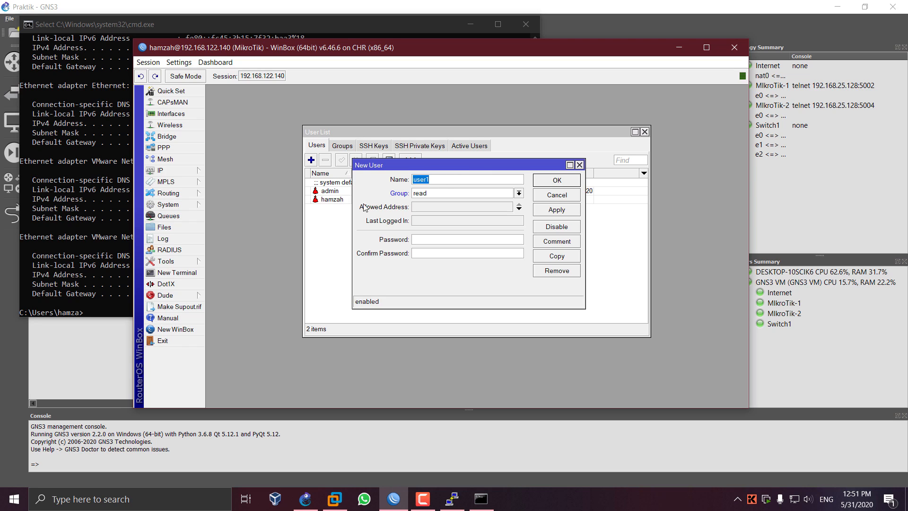
{"action": "left_click", "coordinate": [435, 176]}
{"action": "left_click", "coordinate": [563, 194]}
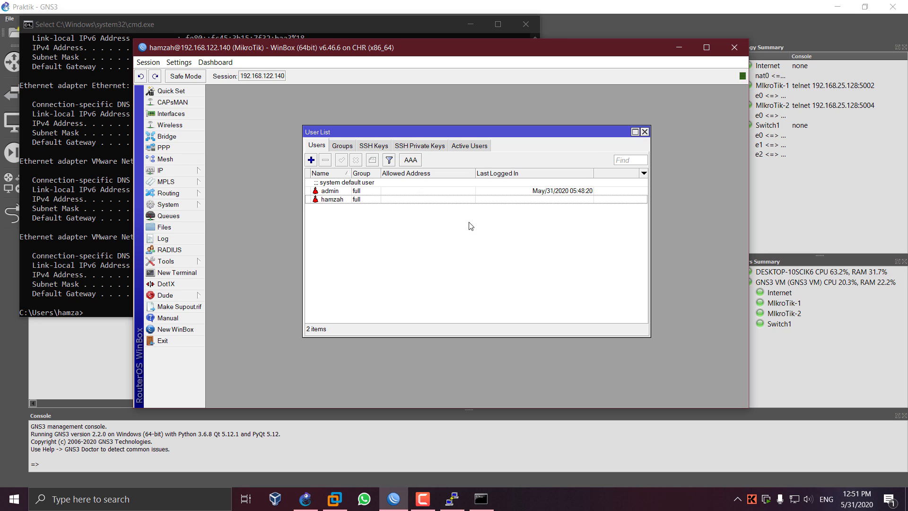
Open the settings of the non-default user in the full group and enable its Allowed Address entry
{"action": "double_click", "coordinate": [355, 200]}
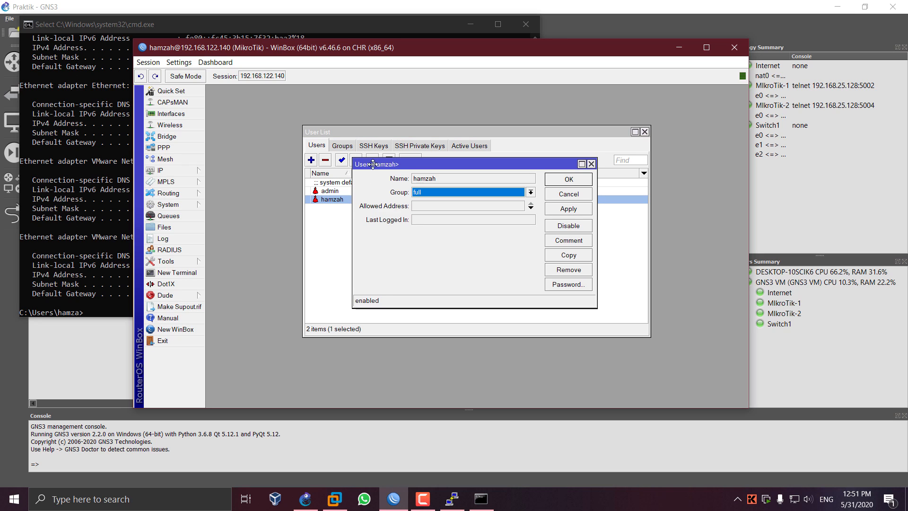
{"action": "left_click_drag", "start_coordinate": [373, 165], "coordinate": [417, 160]}
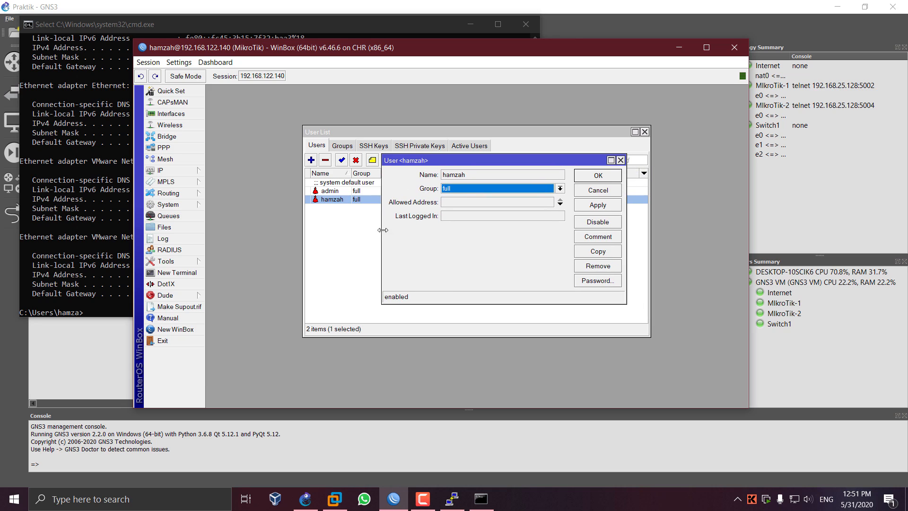
{"action": "left_click", "coordinate": [517, 203]}
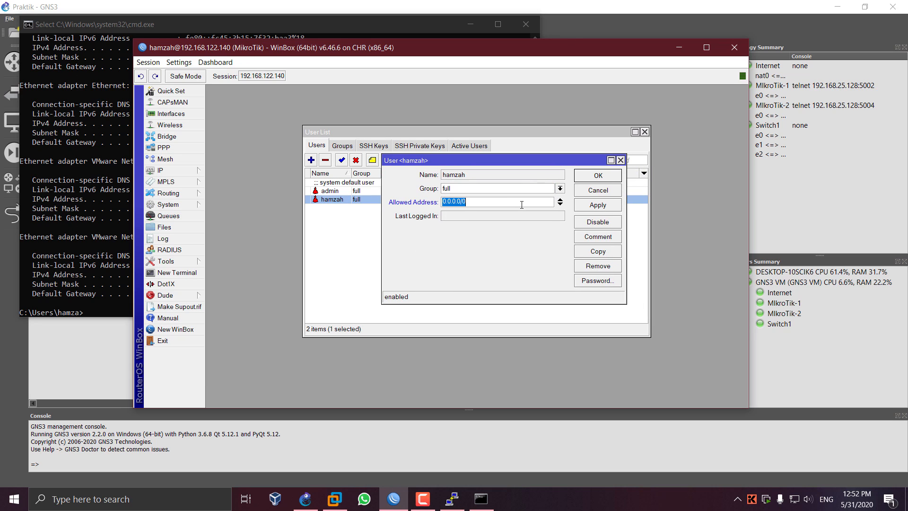
Open the winbox service in the IP service list and compare its Available From addresses with the user's Allowed Address
{"action": "left_click", "coordinate": [198, 204]}
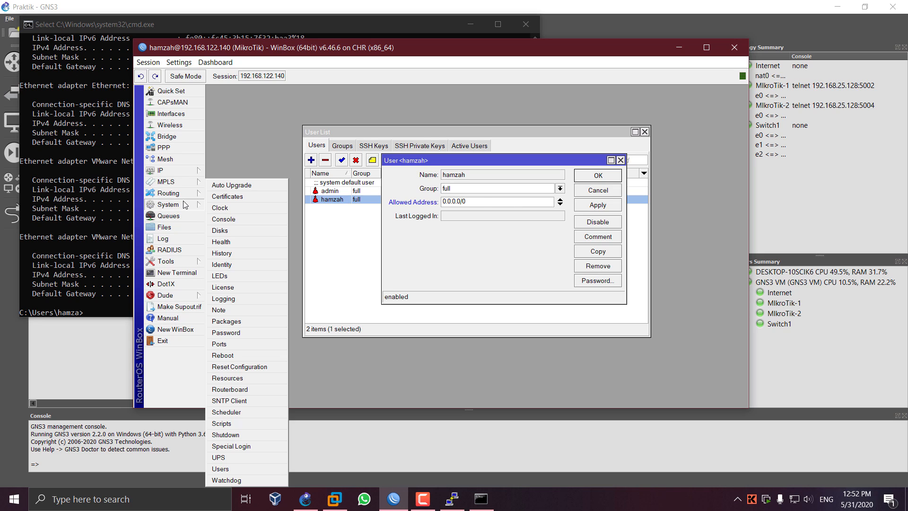
{"action": "left_click", "coordinate": [180, 170]}
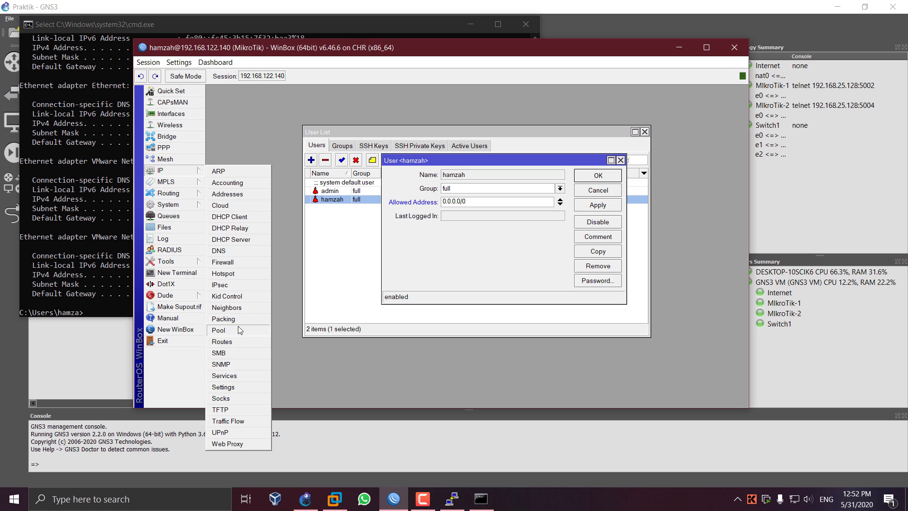
{"action": "left_click", "coordinate": [240, 376]}
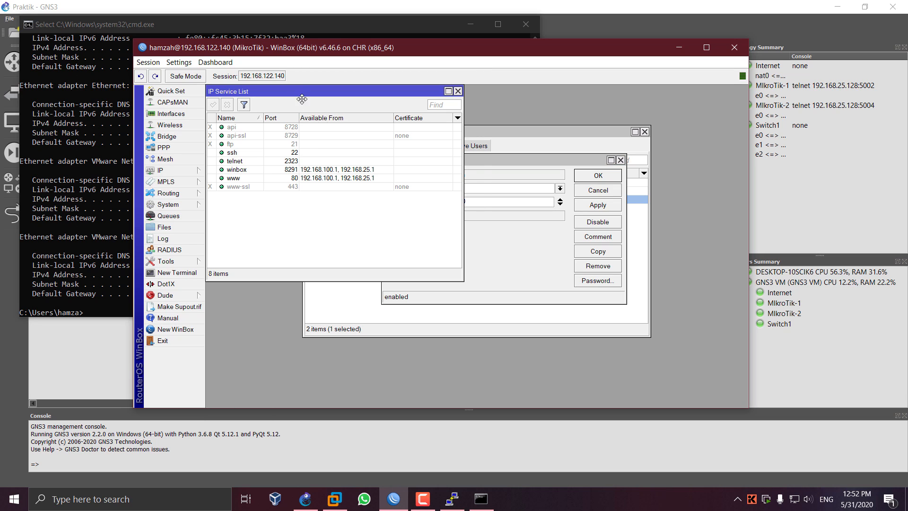
{"action": "left_click_drag", "start_coordinate": [298, 95], "coordinate": [321, 113]}
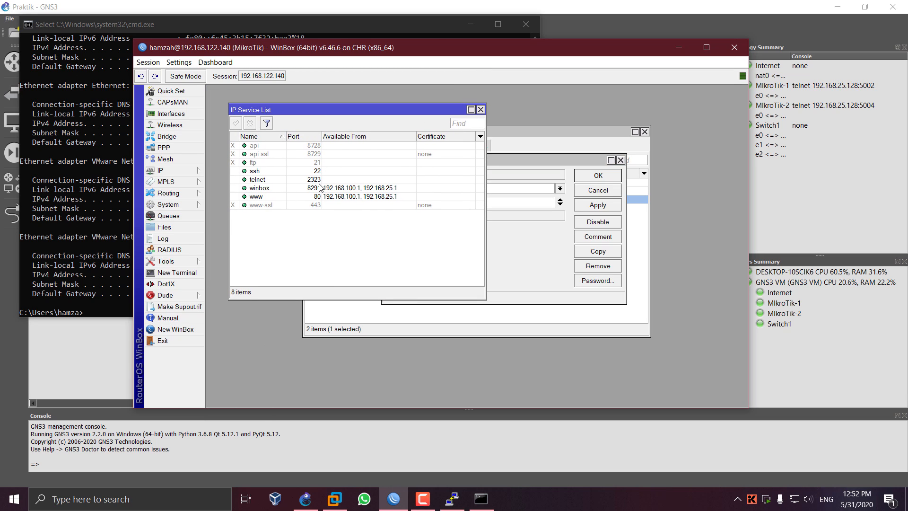
{"action": "double_click", "coordinate": [361, 189]}
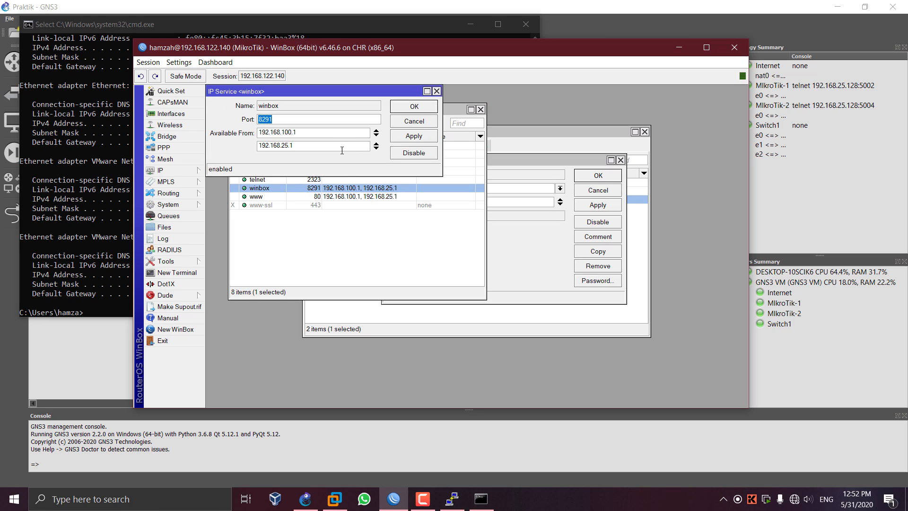
{"action": "left_click", "coordinate": [335, 150]}
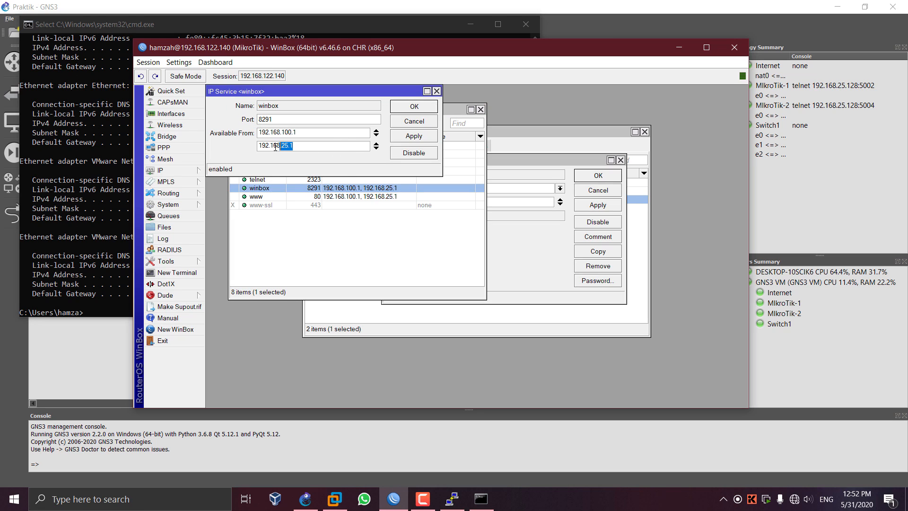
{"action": "left_click", "coordinate": [553, 257]}
{"action": "left_click_drag", "start_coordinate": [498, 160], "coordinate": [484, 161]}
{"action": "left_click", "coordinate": [471, 204]}
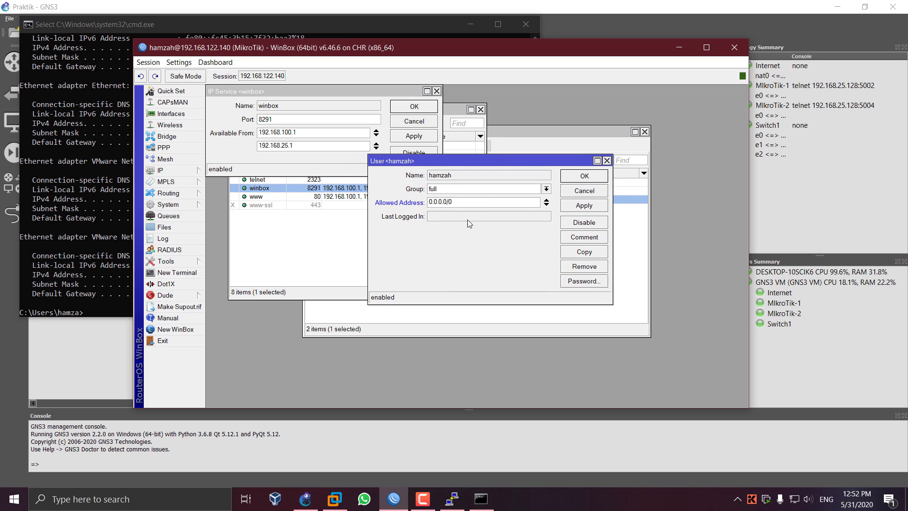
{"action": "left_click", "coordinate": [253, 150]}
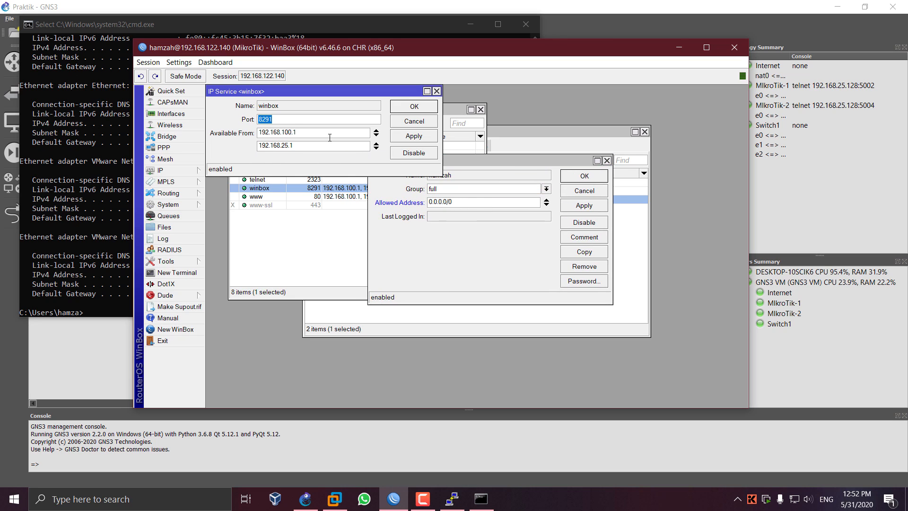
Set the non-default user's Allowed Address to 192.168.100.1 and save the user
{"action": "left_click", "coordinate": [437, 230]}
{"action": "left_click", "coordinate": [452, 203]}
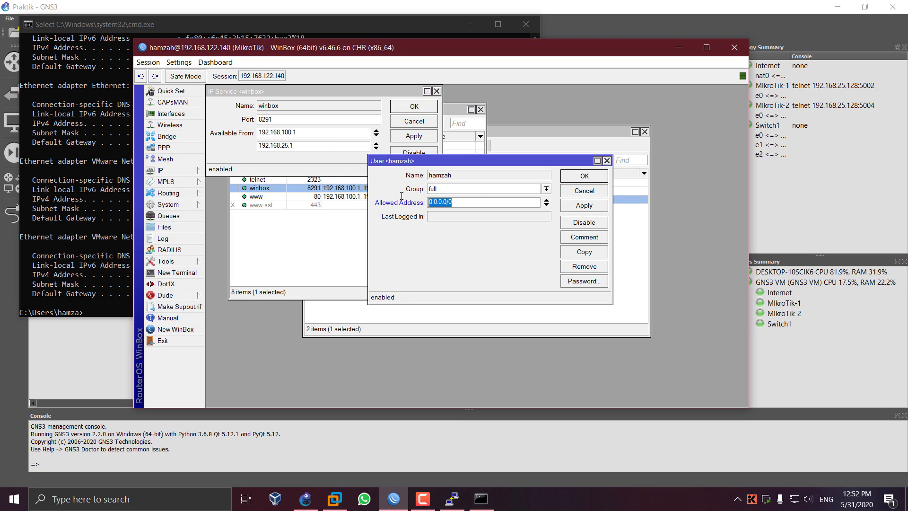
{"action": "mouse_move", "coordinate": [451, 203]}
{"action": "left_mouse_down"}
{"action": "mouse_move", "coordinate": [431, 203]}
{"action": "mouse_move", "coordinate": [455, 209]}
{"action": "left_mouse_up"}
{"action": "left_click", "coordinate": [476, 206]}
{"action": "left_click_drag", "start_coordinate": [428, 202], "coordinate": [467, 200]}
{"action": "type", "text": "192.168.100.1"}
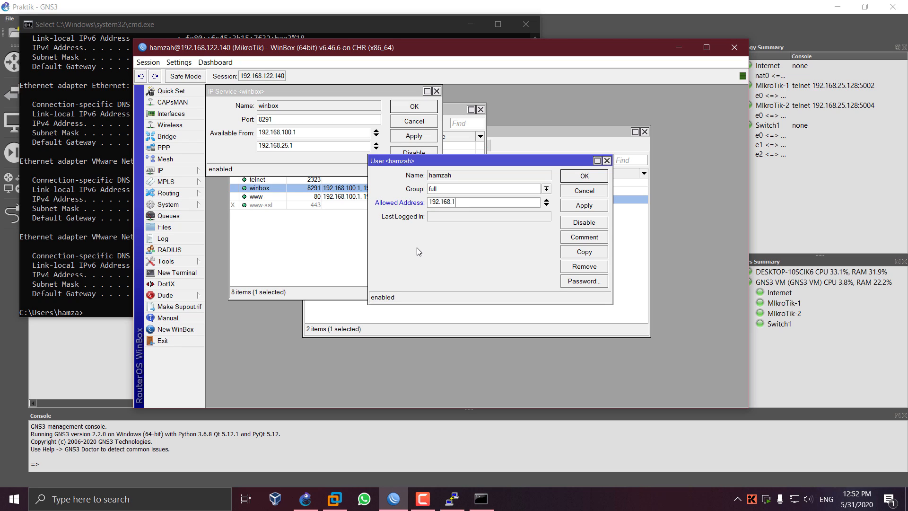
{"action": "left_click_drag", "start_coordinate": [470, 199], "coordinate": [443, 202]}
{"action": "left_click", "coordinate": [457, 205]}
{"action": "key", "text": "alt+Tab"}
{"action": "left_click", "coordinate": [549, 254]}
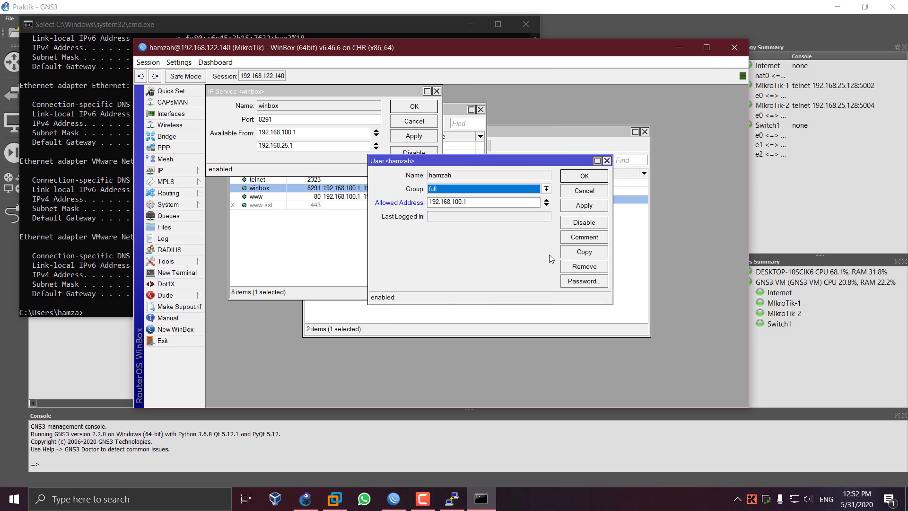
{"action": "left_click", "coordinate": [585, 206]}
{"action": "left_click", "coordinate": [584, 176]}
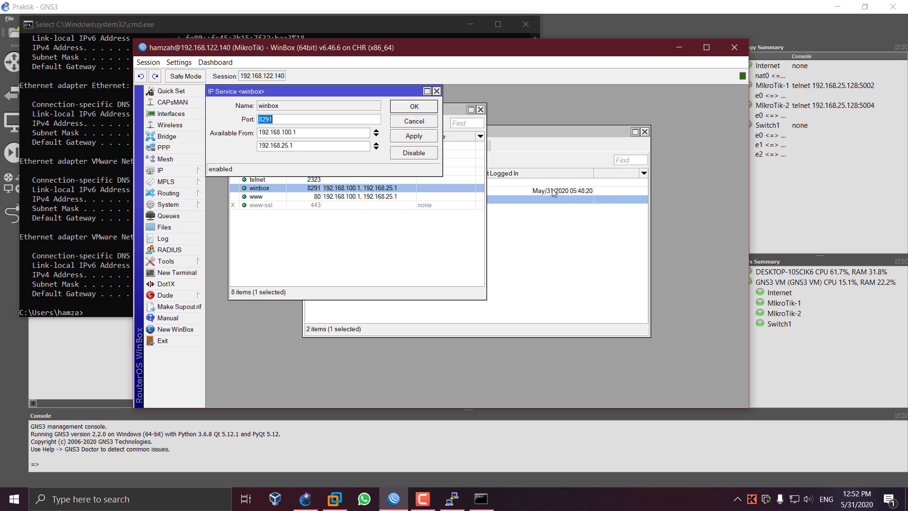
Close the winbox service settings without changes and close the IP service list
{"action": "left_click", "coordinate": [414, 121]}
{"action": "left_click", "coordinate": [480, 109]}
{"action": "left_click", "coordinate": [468, 217]}
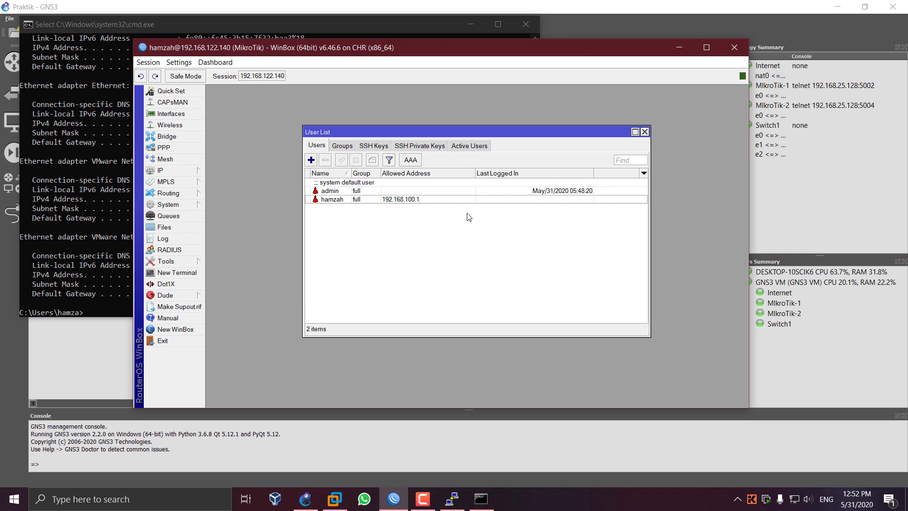
Open a new WinBox login window, try connecting to 192.168.122.140 as the restricted user, and close it
{"action": "left_click", "coordinate": [174, 329]}
{"action": "left_click_drag", "start_coordinate": [132, 7], "coordinate": [436, 69]}
{"action": "left_click_drag", "start_coordinate": [406, 103], "coordinate": [332, 97]}
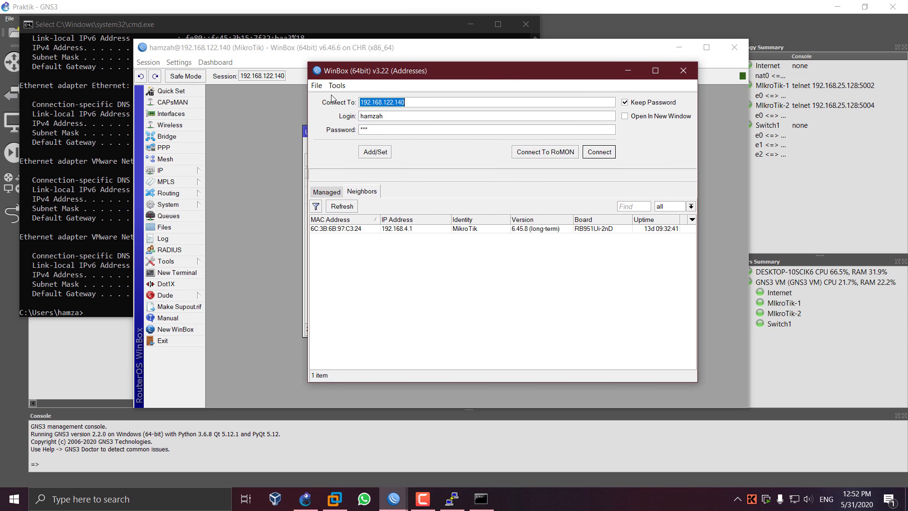
{"action": "left_click", "coordinate": [433, 117]}
{"action": "left_click", "coordinate": [605, 154]}
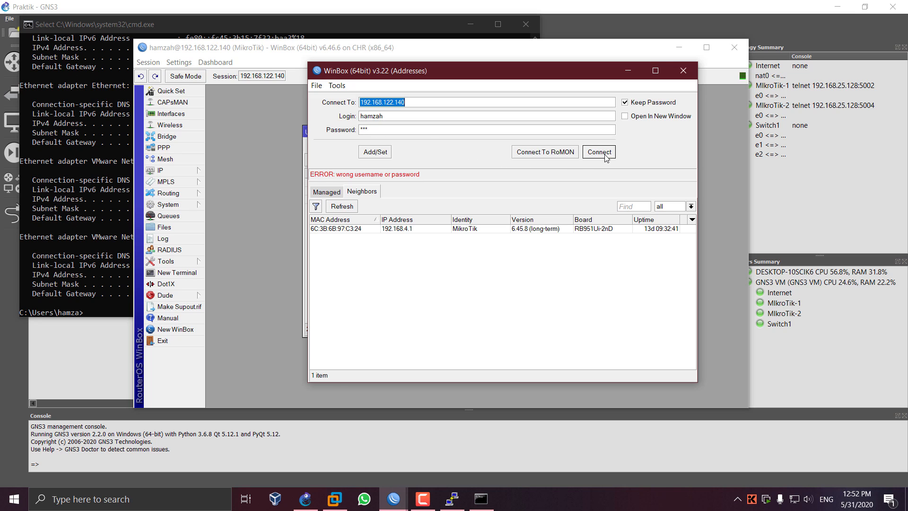
{"action": "left_click", "coordinate": [606, 155]}
{"action": "left_click", "coordinate": [417, 114]}
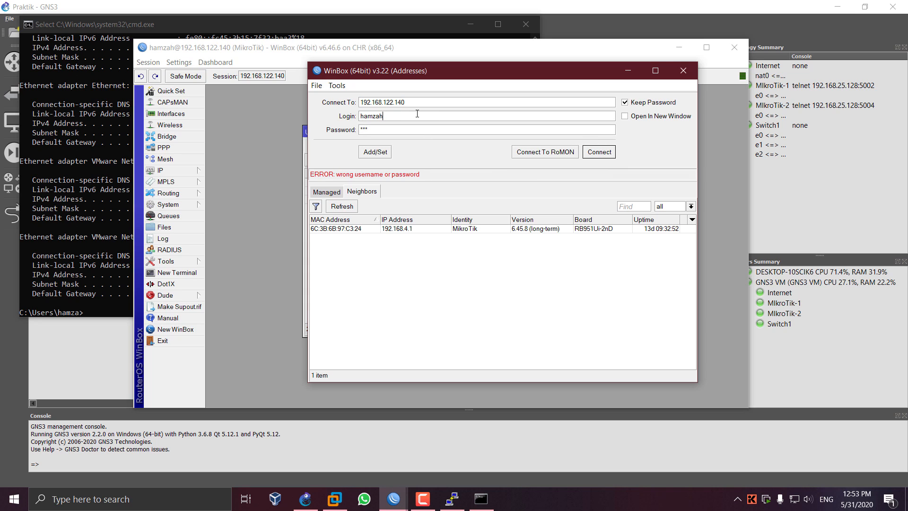
{"action": "left_click", "coordinate": [592, 156]}
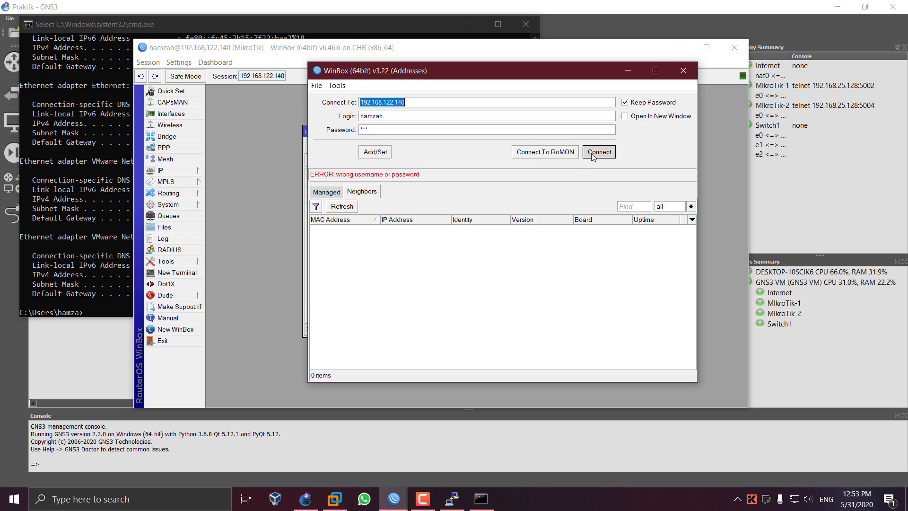
{"action": "left_click", "coordinate": [592, 155]}
{"action": "left_click", "coordinate": [683, 71]}
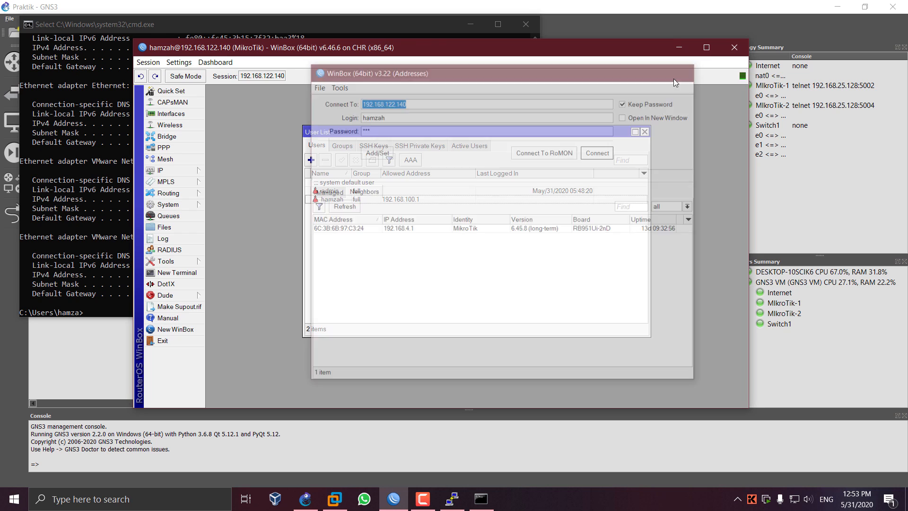
Add 192.168.25.1 as a second allowed address for the restricted user and save the user
{"action": "double_click", "coordinate": [405, 199]}
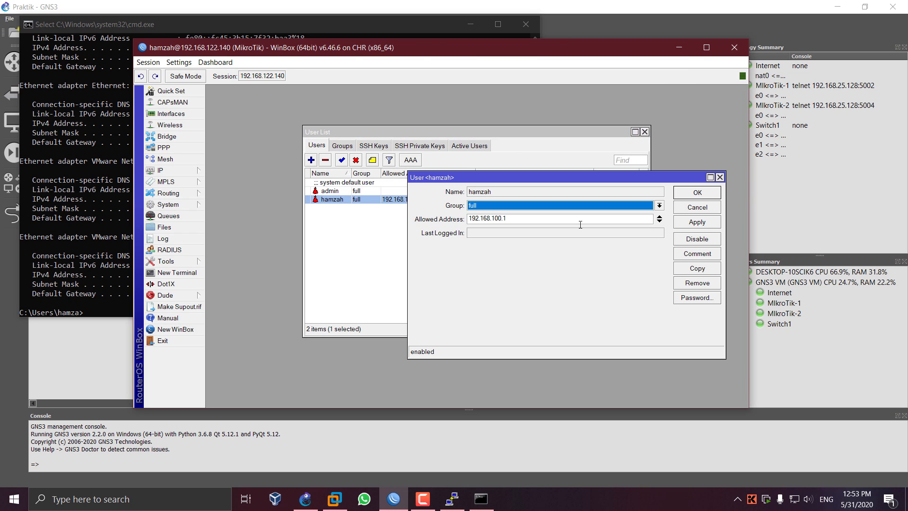
{"action": "left_click_drag", "start_coordinate": [551, 217], "coordinate": [430, 217]}
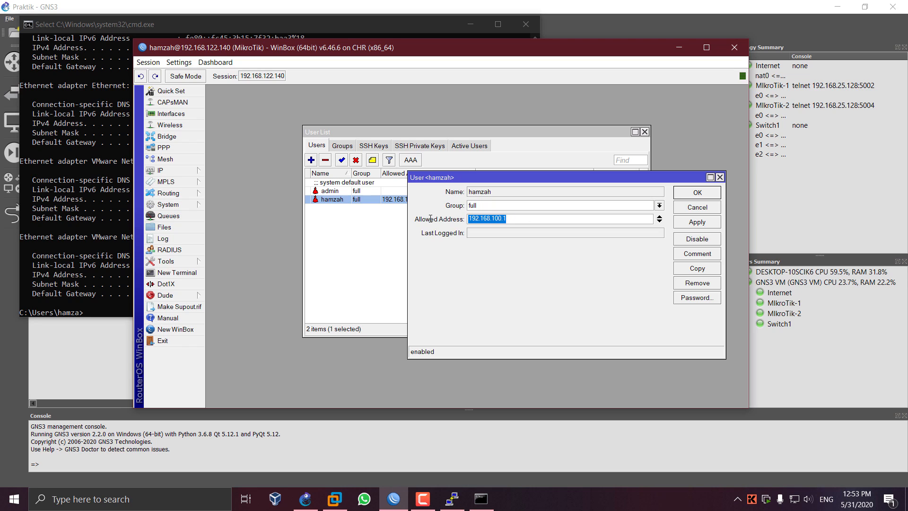
{"action": "left_click", "coordinate": [658, 221]}
{"action": "type", "text": "192.16"}
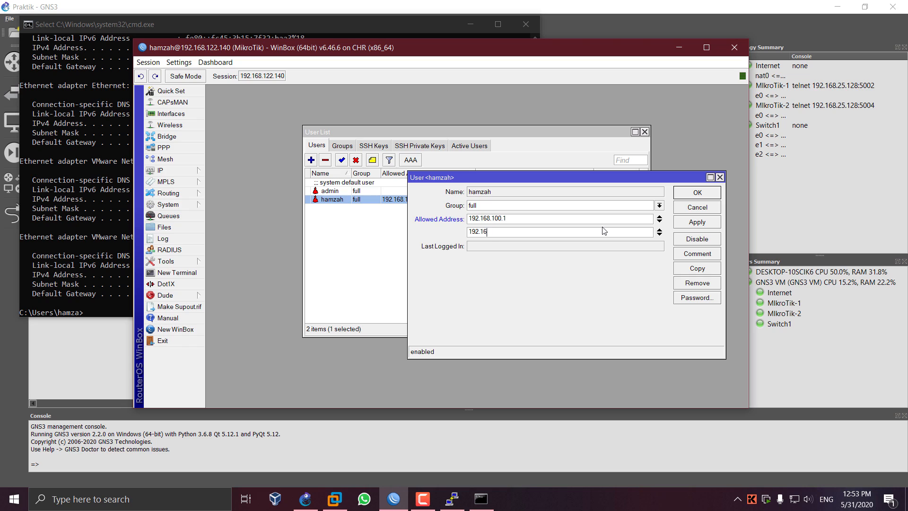
{"action": "type", "text": "8.25.1"}
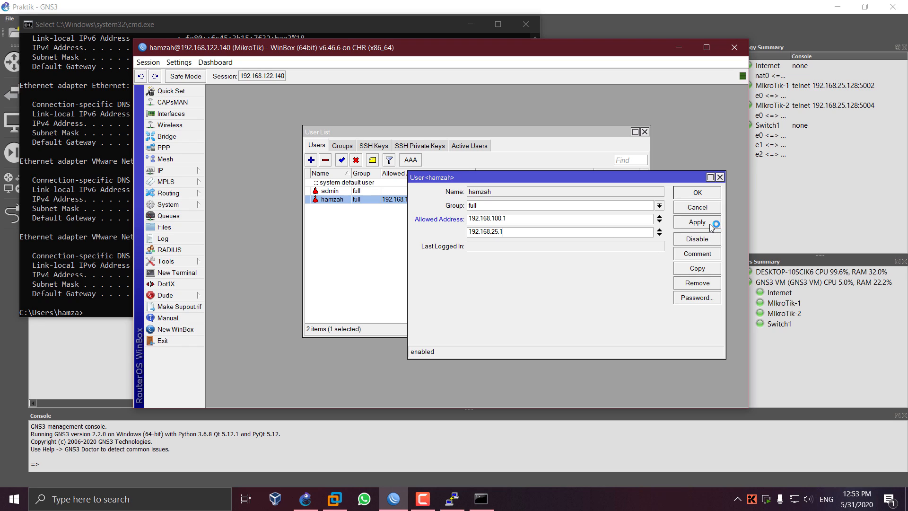
{"action": "left_click", "coordinate": [697, 221]}
{"action": "left_click", "coordinate": [697, 192]}
Log in to 192.168.122.140 as the restricted user in a new WinBox window, then close that session
{"action": "left_click", "coordinate": [198, 329]}
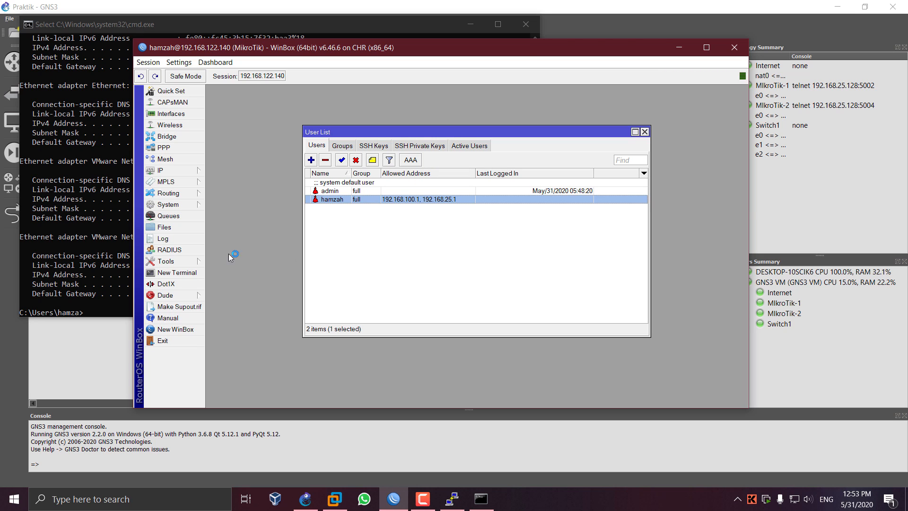
{"action": "left_click_drag", "start_coordinate": [183, 9], "coordinate": [443, 57]}
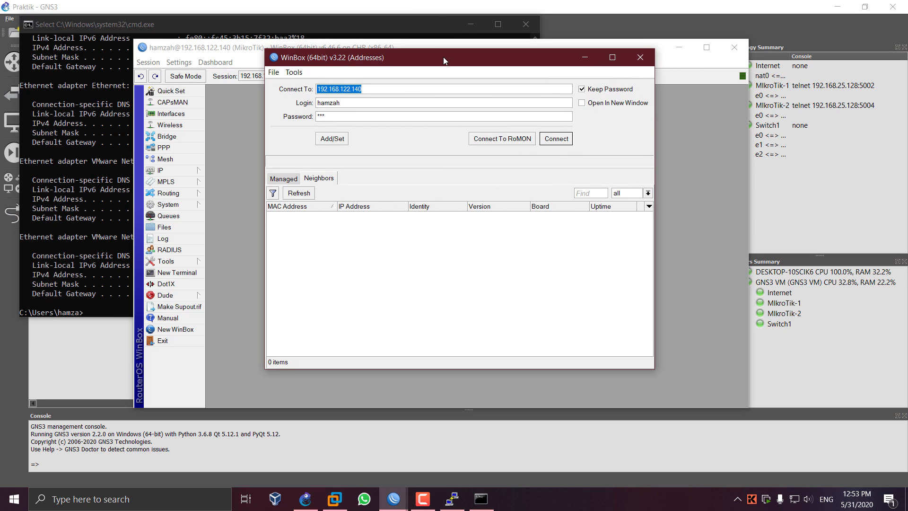
{"action": "left_click", "coordinate": [562, 140]}
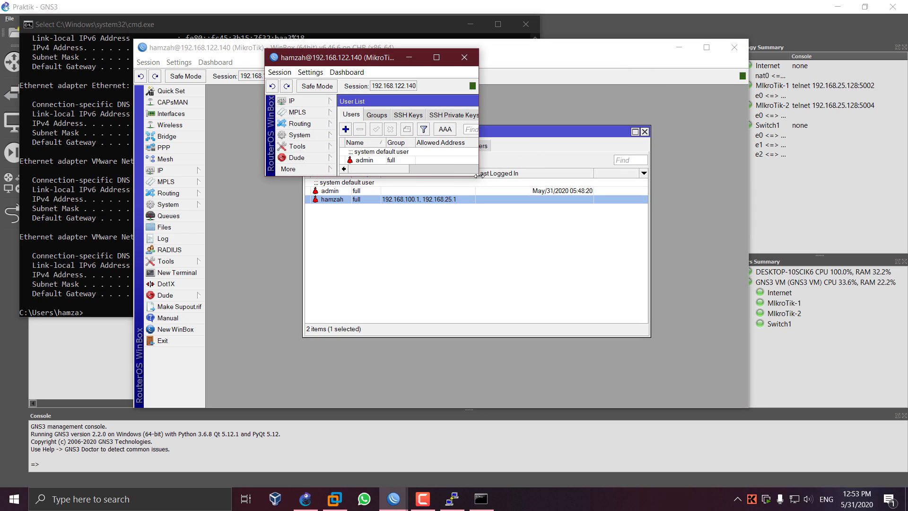
{"action": "left_click_drag", "start_coordinate": [477, 176], "coordinate": [660, 343]}
{"action": "left_click", "coordinate": [501, 102]}
{"action": "left_click", "coordinate": [644, 57]}
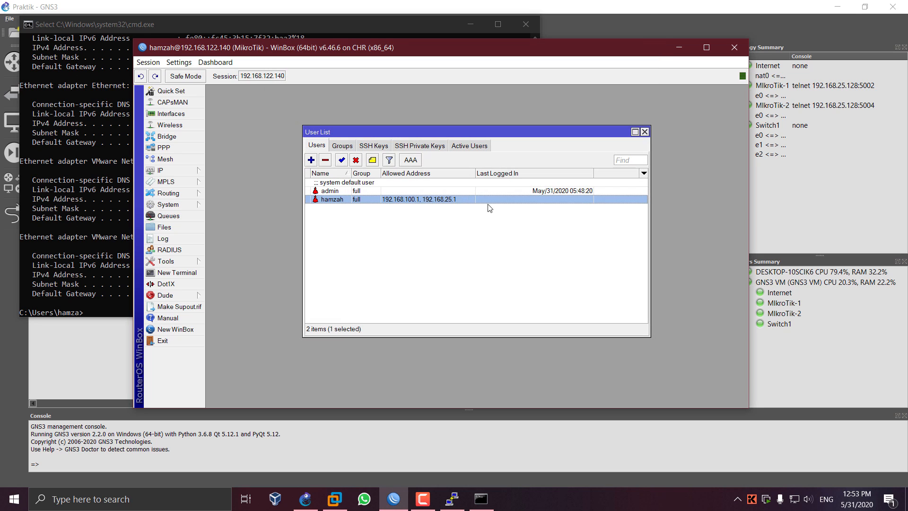
{"action": "left_click", "coordinate": [480, 253]}
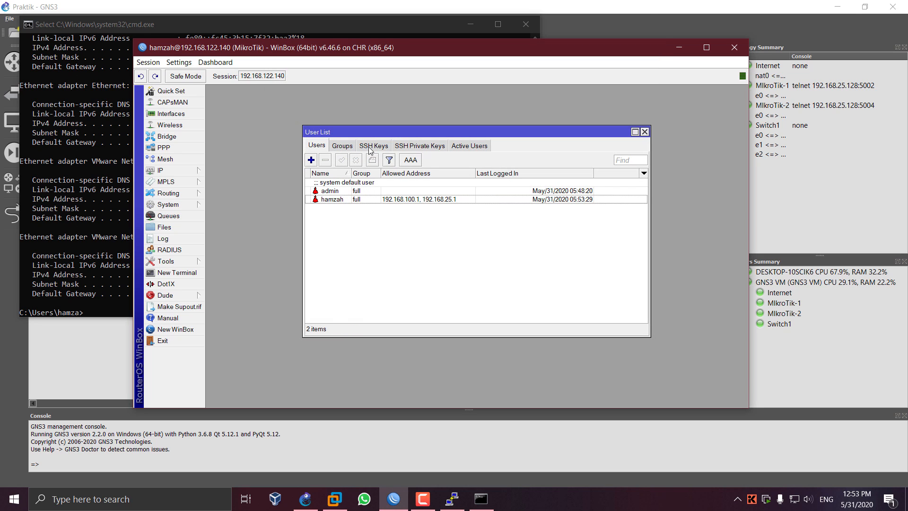
Look at the user groups and remove the default admin user from the user list
{"action": "left_click", "coordinate": [342, 145]}
{"action": "left_click", "coordinate": [337, 183]}
{"action": "left_click", "coordinate": [316, 145]}
{"action": "left_click", "coordinate": [354, 191]}
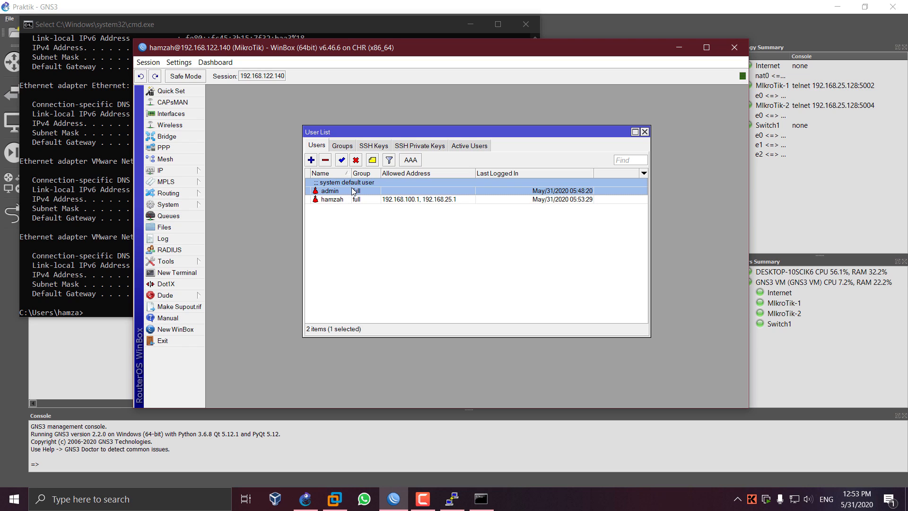
{"action": "left_click", "coordinate": [384, 225]}
{"action": "left_click", "coordinate": [378, 185]}
{"action": "left_click", "coordinate": [330, 161]}
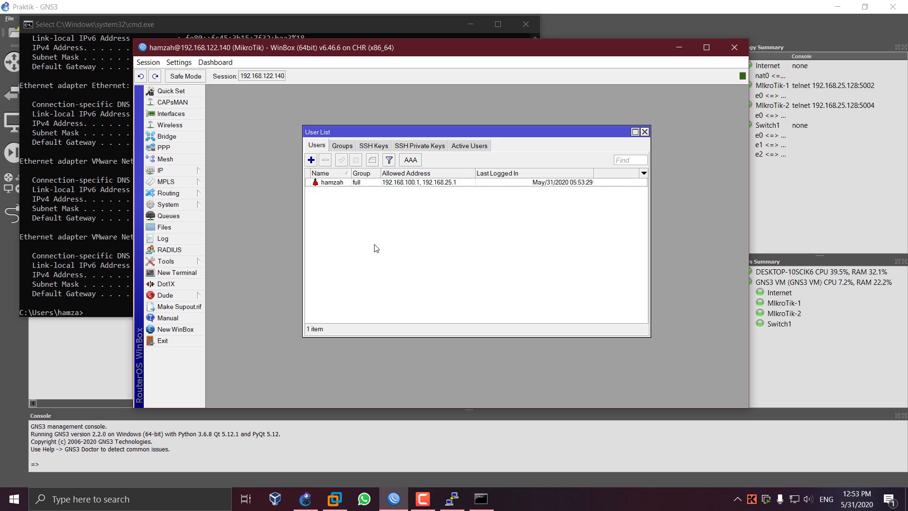
Create a new user named user1 in the read group, entering and confirming its password
{"action": "left_click", "coordinate": [311, 160]}
{"action": "left_click_drag", "start_coordinate": [490, 180], "coordinate": [460, 159]}
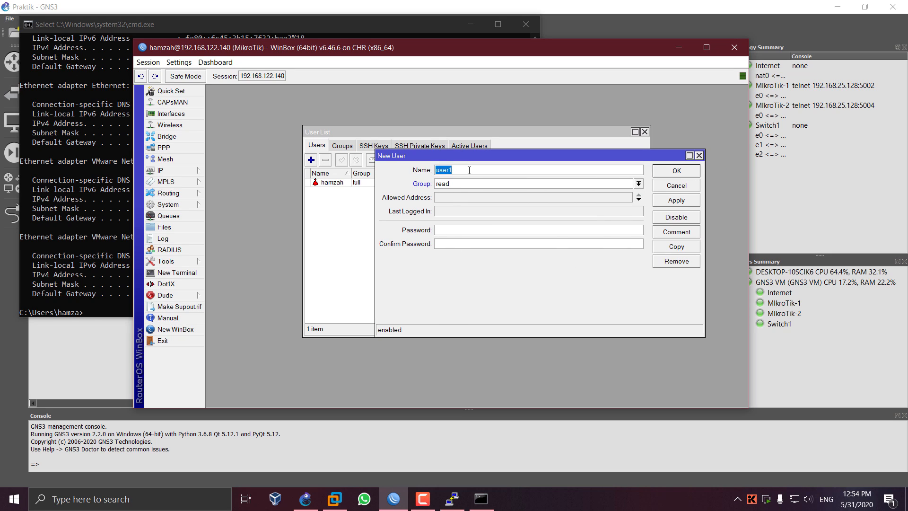
{"action": "left_click", "coordinate": [638, 183]}
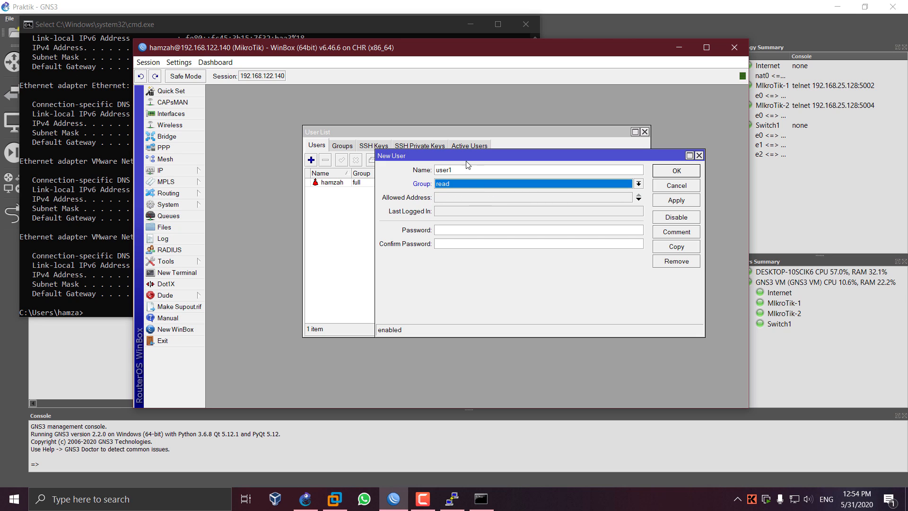
{"action": "left_click_drag", "start_coordinate": [477, 156], "coordinate": [456, 169]}
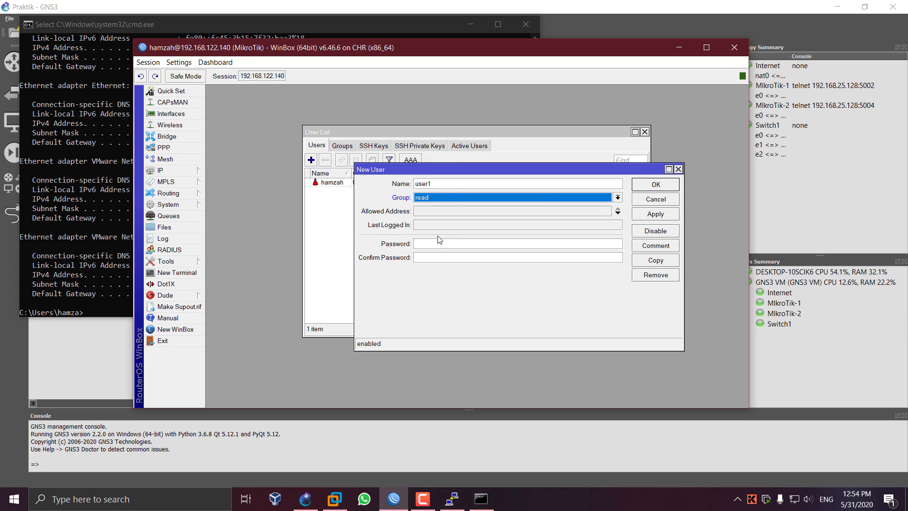
{"action": "left_click", "coordinate": [465, 244]}
{"action": "type", "text": "1"}
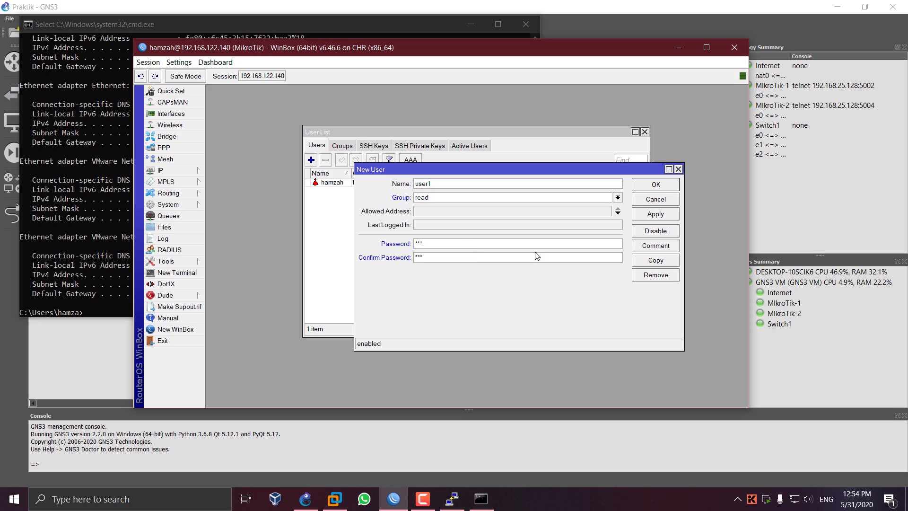
{"action": "left_click", "coordinate": [660, 217]}
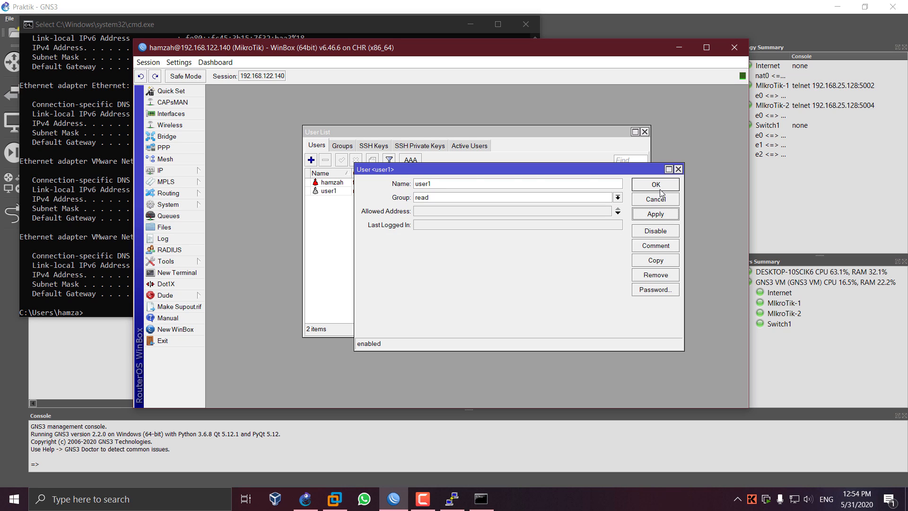
{"action": "left_click", "coordinate": [656, 186]}
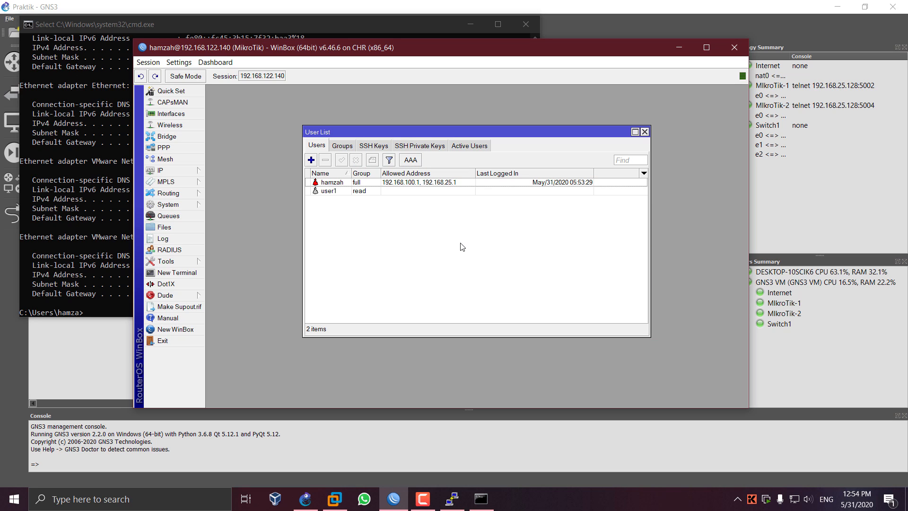
Create a second user named user2 in the write group, entering and confirming its password
{"action": "left_click", "coordinate": [312, 161]}
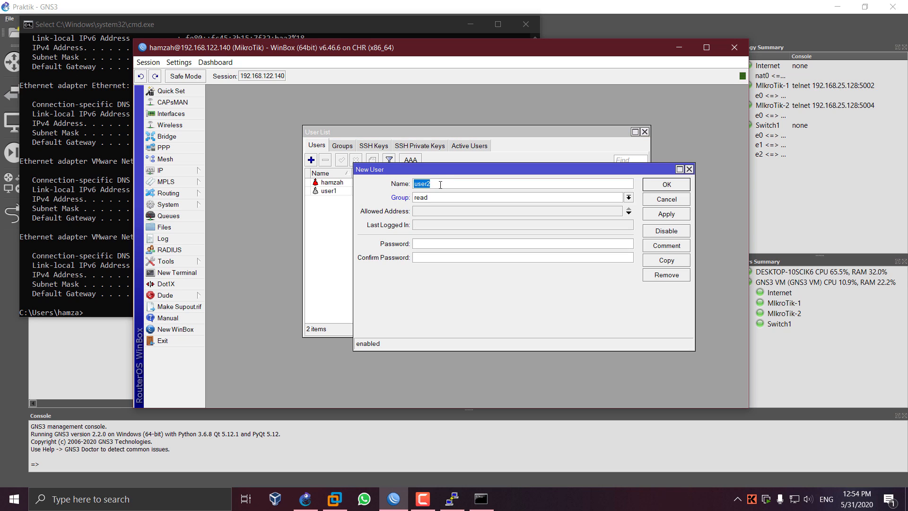
{"action": "left_click", "coordinate": [454, 185]}
{"action": "left_click", "coordinate": [628, 198]}
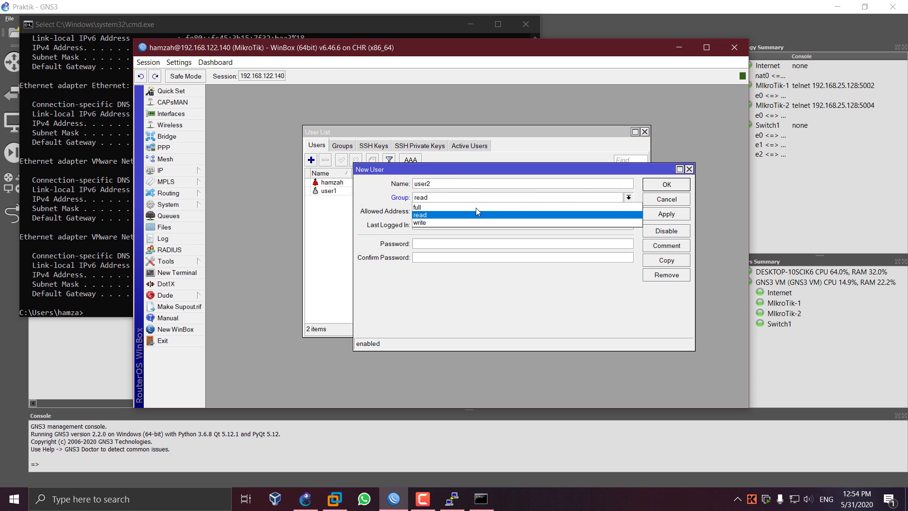
{"action": "left_click", "coordinate": [445, 222]}
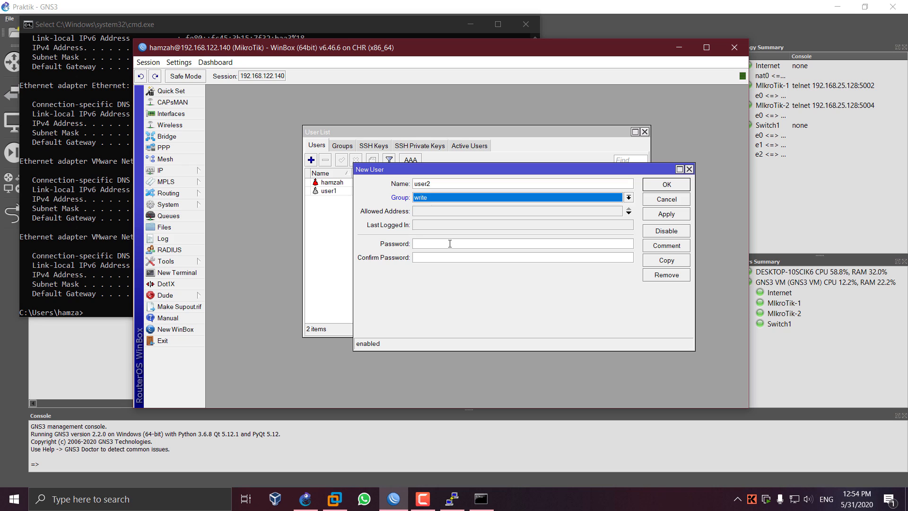
{"action": "left_click", "coordinate": [448, 244]}
{"action": "key", "text": "Return"}
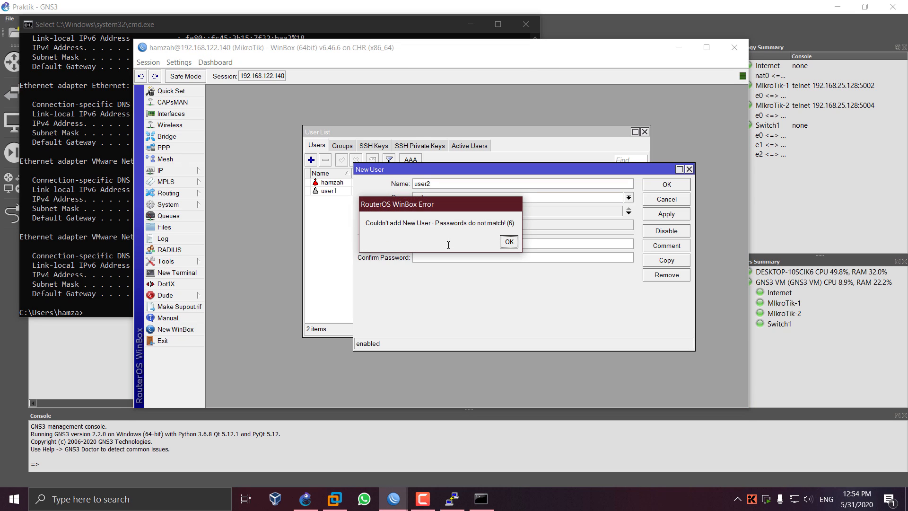
{"action": "key", "text": "Return"}
{"action": "left_click", "coordinate": [449, 244]}
{"action": "double_click", "coordinate": [448, 244]}
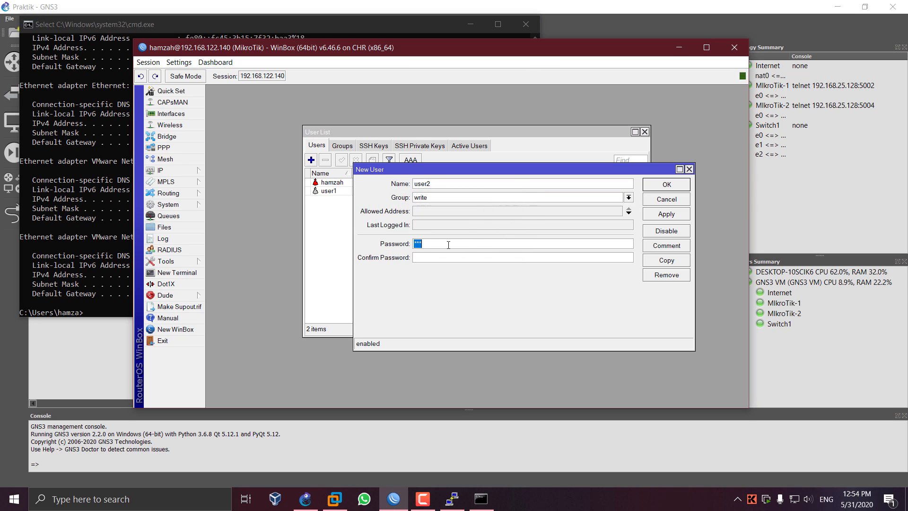
{"action": "key", "text": "Tab"}
{"action": "type", "text": "***"}
{"action": "left_click", "coordinate": [666, 185]}
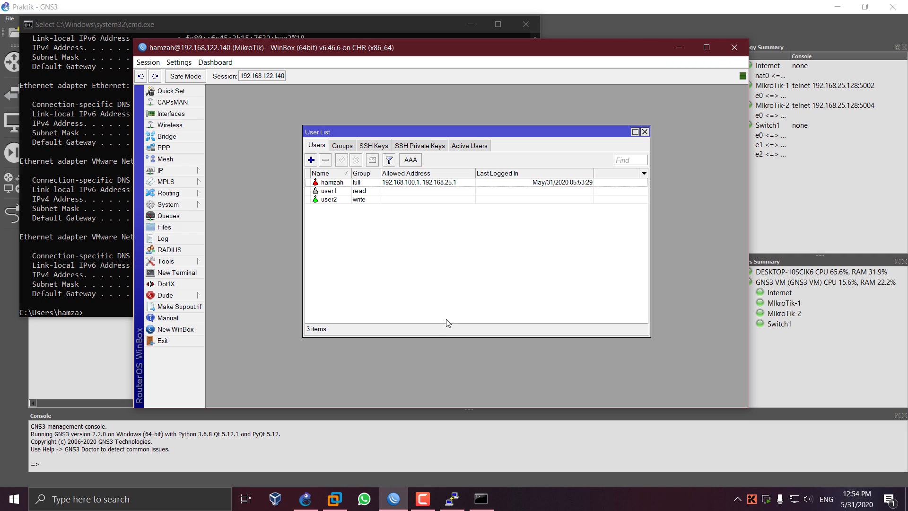
Log in to 192.168.122.140 as user1 from a new WinBox login window, keeping the filled-in password
{"action": "left_click", "coordinate": [358, 191]}
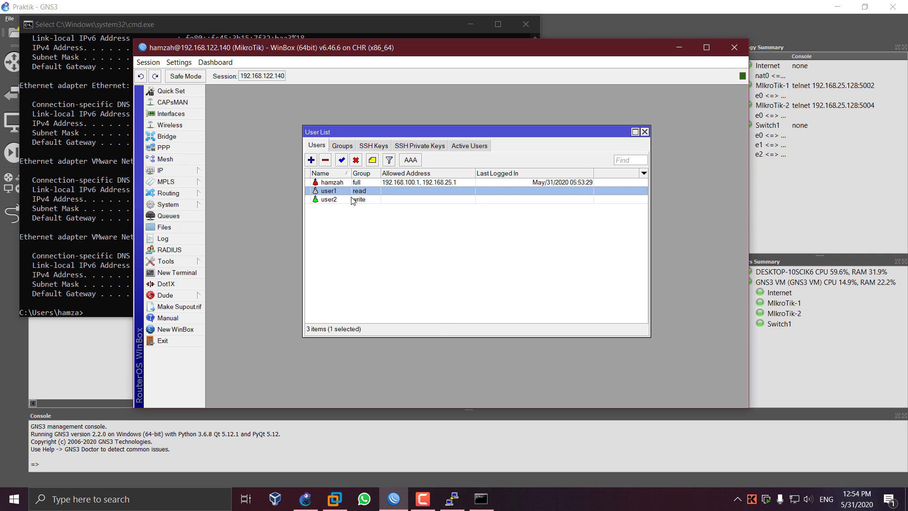
{"action": "left_click", "coordinate": [176, 330]}
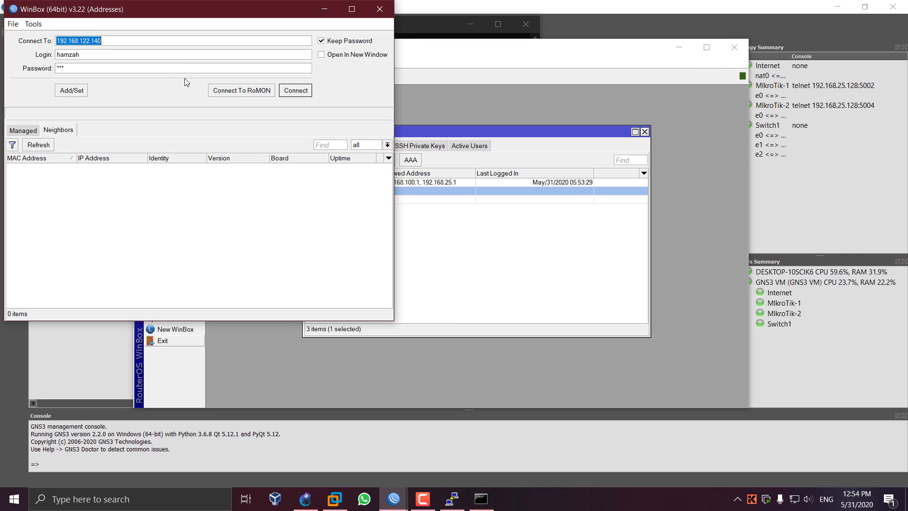
{"action": "left_click_drag", "start_coordinate": [120, 12], "coordinate": [544, 74]}
{"action": "key", "text": "Tab"}
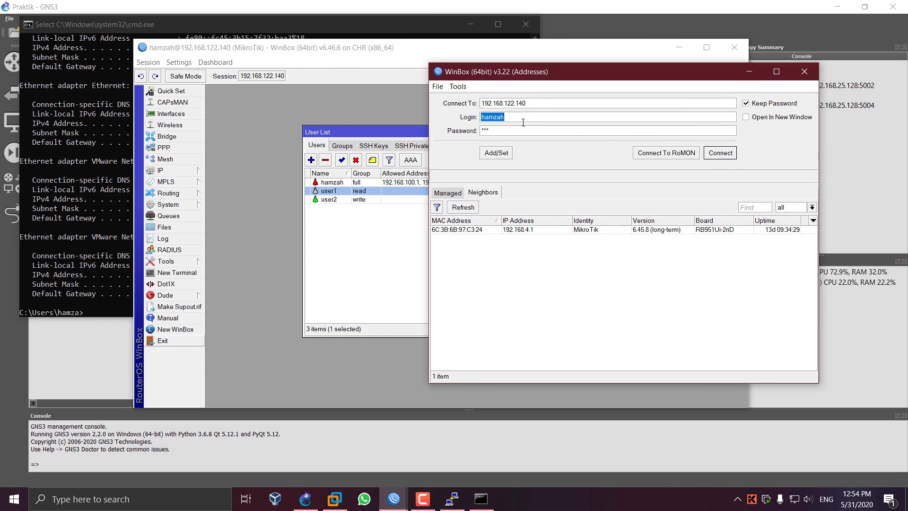
{"action": "type", "text": "user1"}
{"action": "left_click", "coordinate": [729, 154]}
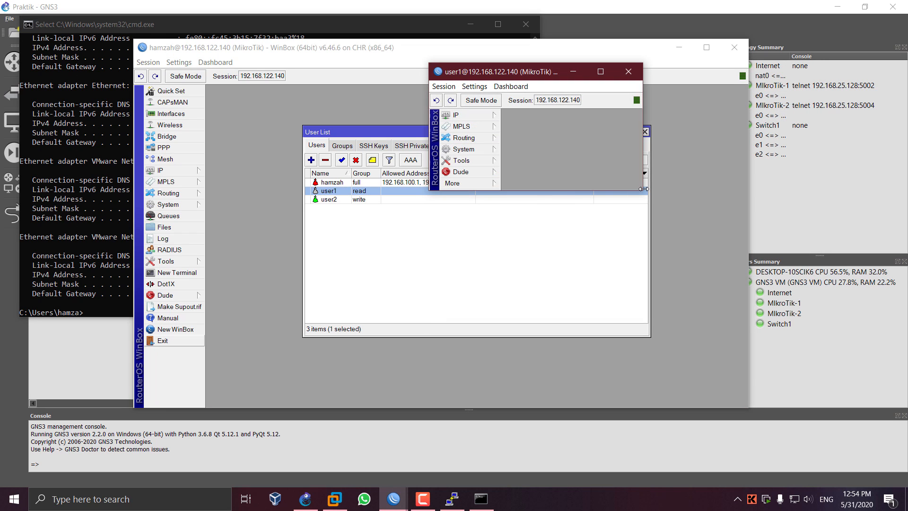
Enlarge and reposition the user1 session window, and minimize the full-access session
{"action": "left_click_drag", "start_coordinate": [643, 189], "coordinate": [871, 390]}
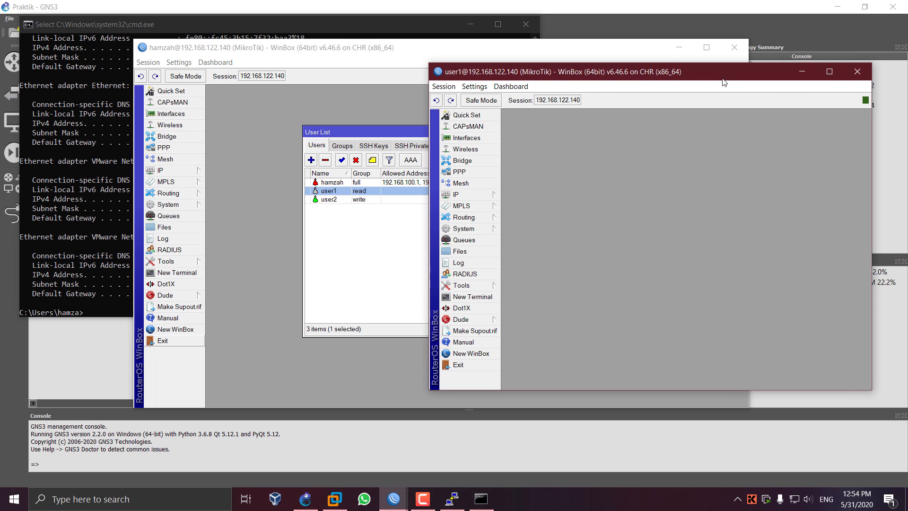
{"action": "left_click_drag", "start_coordinate": [722, 80], "coordinate": [475, 68]}
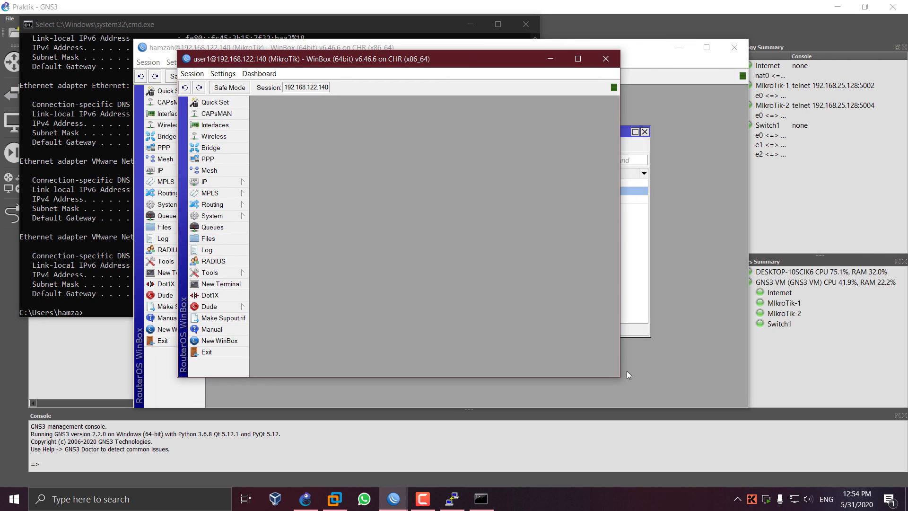
{"action": "left_click_drag", "start_coordinate": [620, 378], "coordinate": [762, 443]}
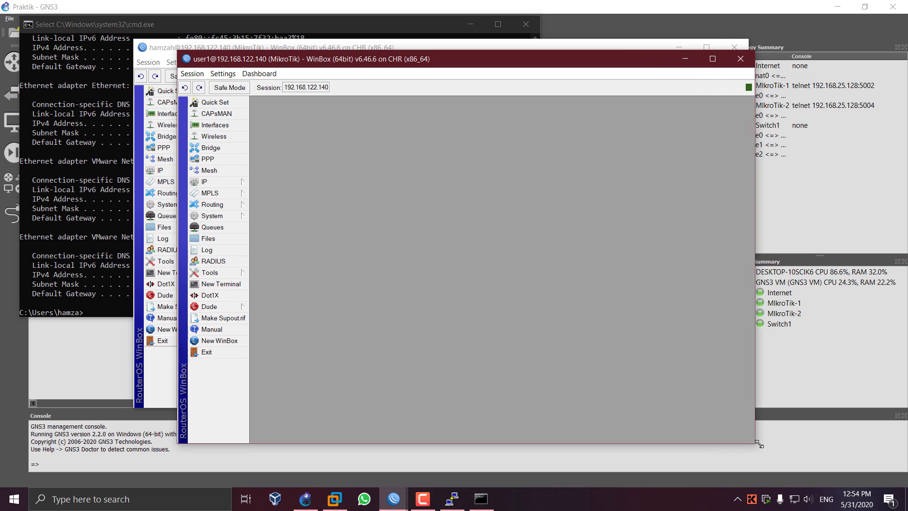
{"action": "left_click", "coordinate": [677, 45]}
{"action": "left_click", "coordinate": [678, 44]}
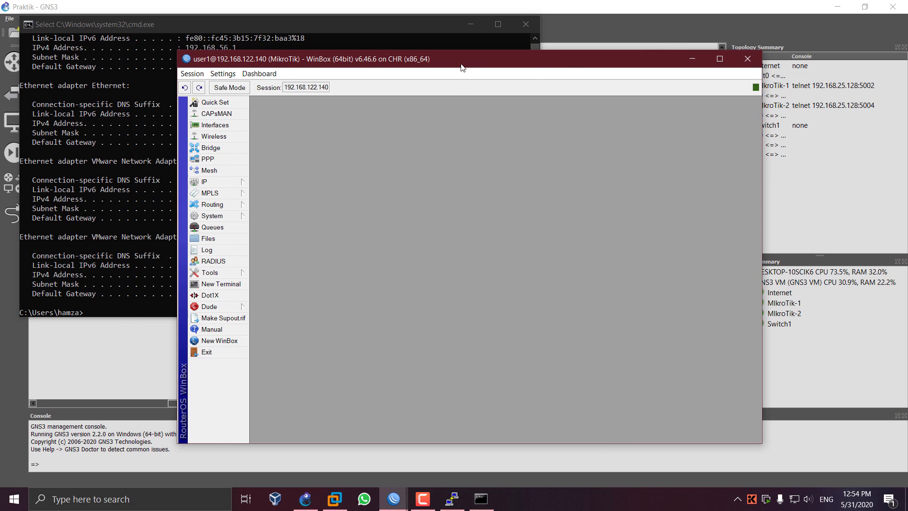
{"action": "left_click_drag", "start_coordinate": [461, 64], "coordinate": [437, 44]}
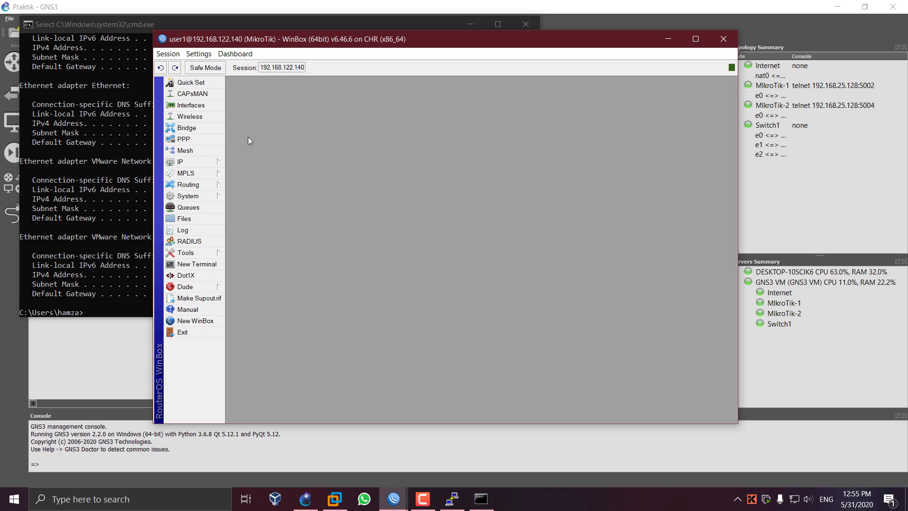
Open the IP address list in the user1 session and place it clear of the main menu
{"action": "left_click", "coordinate": [195, 162]}
{"action": "left_click", "coordinate": [268, 187]}
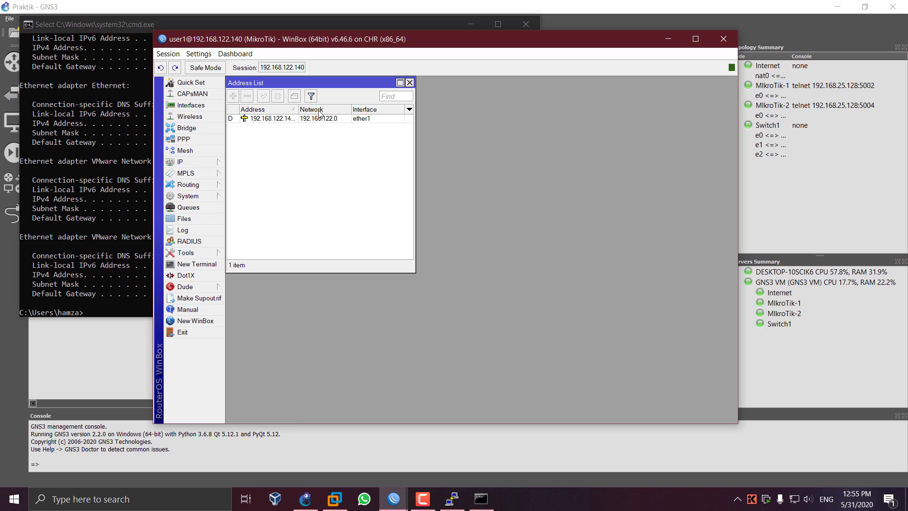
{"action": "left_click_drag", "start_coordinate": [293, 84], "coordinate": [444, 135]}
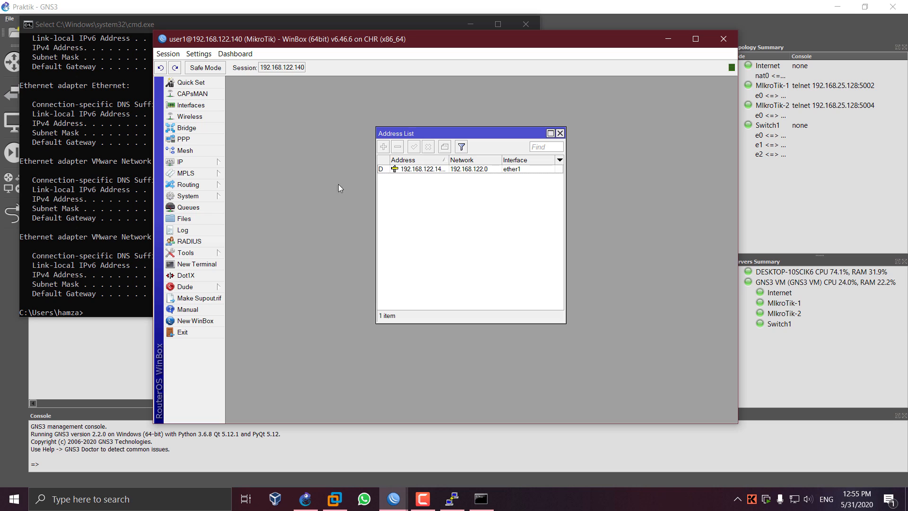
Examine the interface list and the ether1 settings for editing options as user1, and close both windows
{"action": "left_click", "coordinate": [199, 105]}
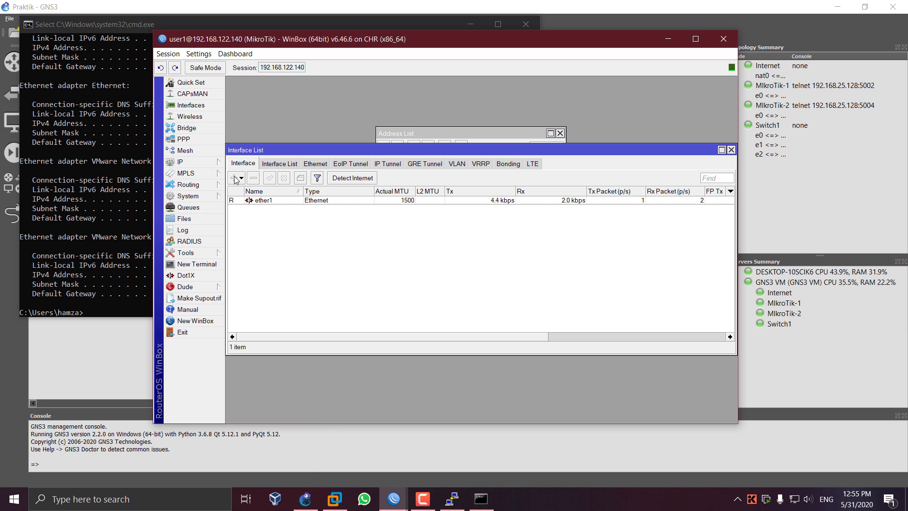
{"action": "left_click", "coordinate": [277, 164]}
{"action": "left_click", "coordinate": [243, 164]}
{"action": "left_click", "coordinate": [265, 200]}
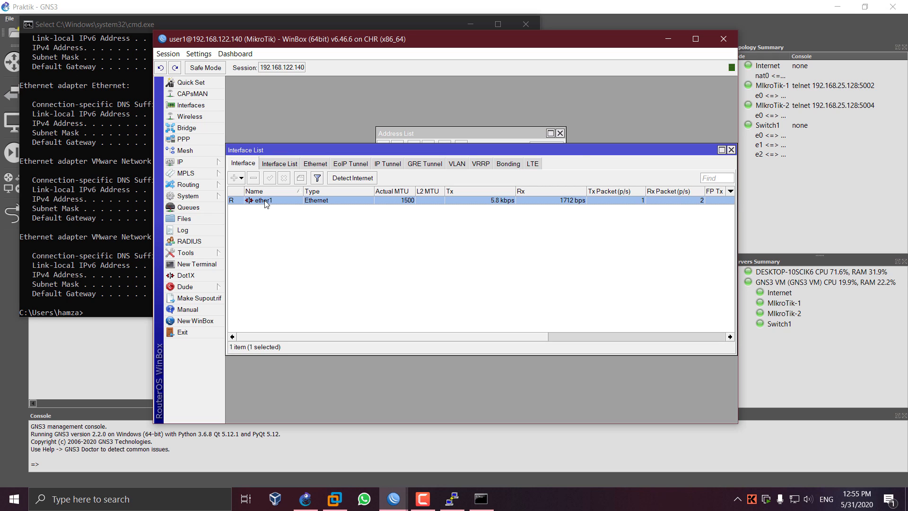
{"action": "double_click", "coordinate": [265, 200]}
{"action": "left_click", "coordinate": [598, 199]}
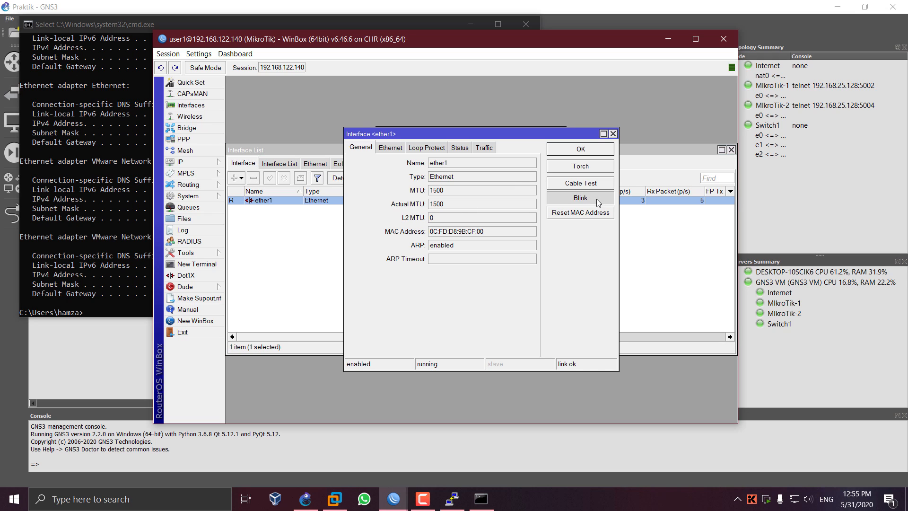
{"action": "left_click", "coordinate": [613, 135]}
{"action": "left_click", "coordinate": [730, 150]}
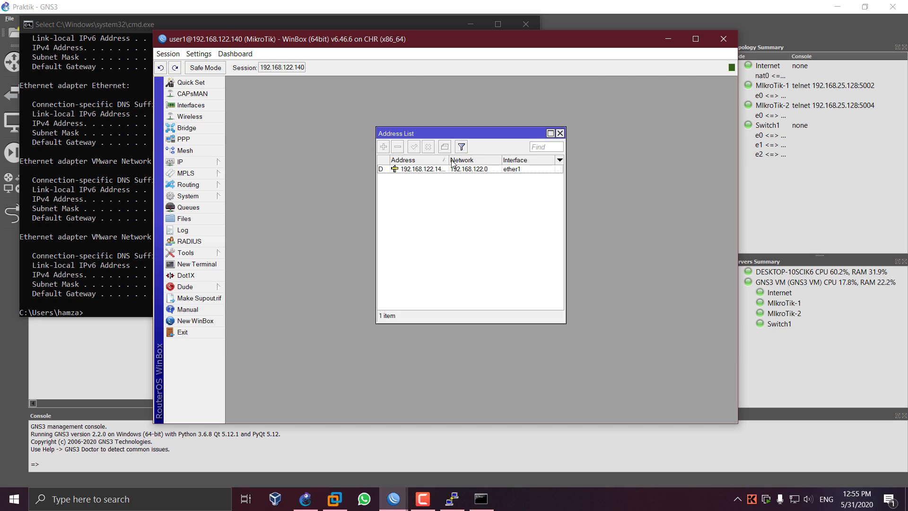
Examine the ether1 IP address entry for editing options as user1, and close the address list
{"action": "left_click", "coordinate": [433, 170]}
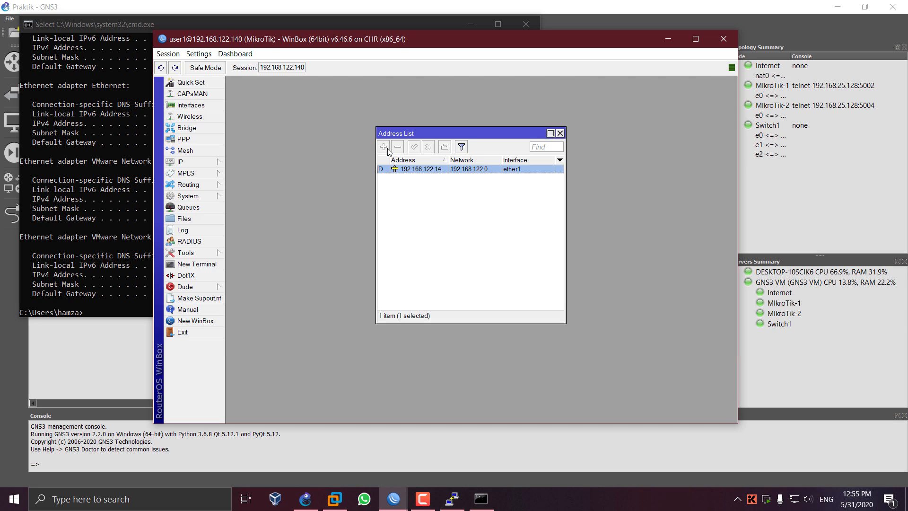
{"action": "double_click", "coordinate": [420, 169]}
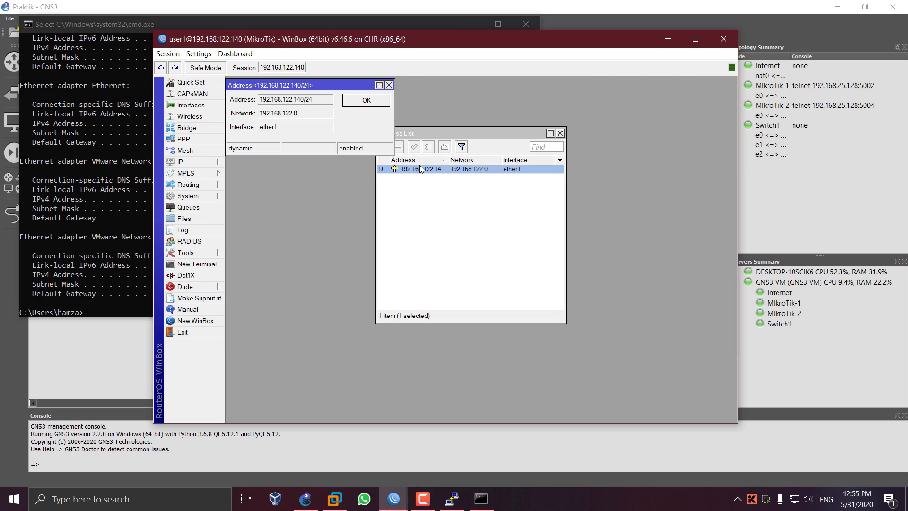
{"action": "left_click_drag", "start_coordinate": [316, 84], "coordinate": [457, 177]}
{"action": "left_click", "coordinate": [506, 193]}
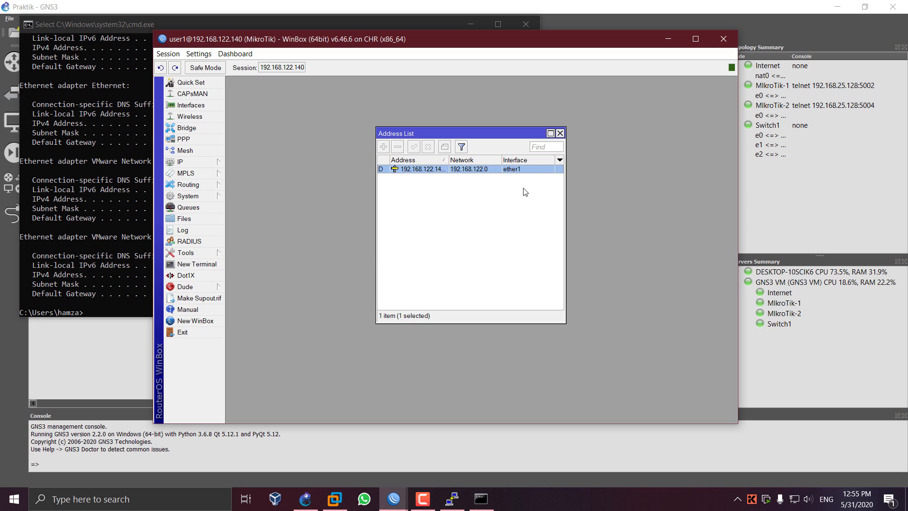
{"action": "left_click", "coordinate": [560, 133]}
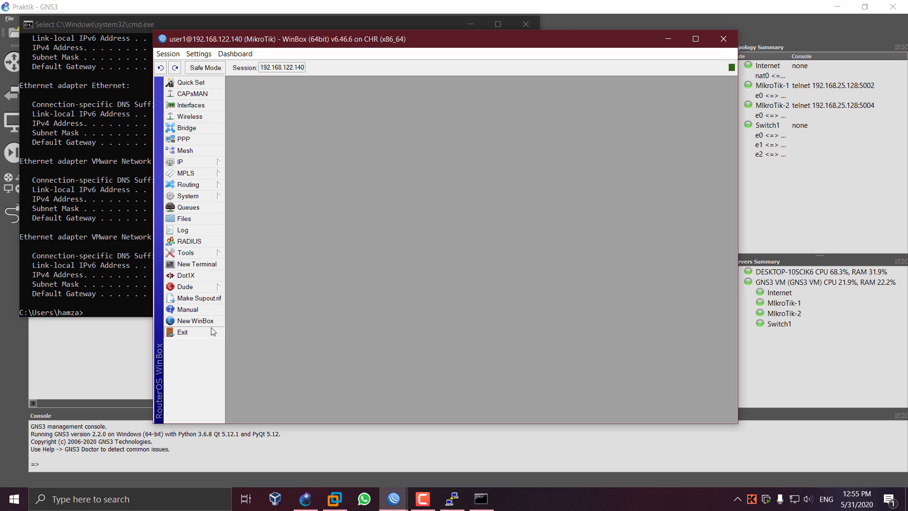
Exit the user1 session and return to the user list in the full-access session
{"action": "left_click", "coordinate": [182, 331]}
{"action": "left_click", "coordinate": [395, 497]}
{"action": "left_click", "coordinate": [404, 200]}
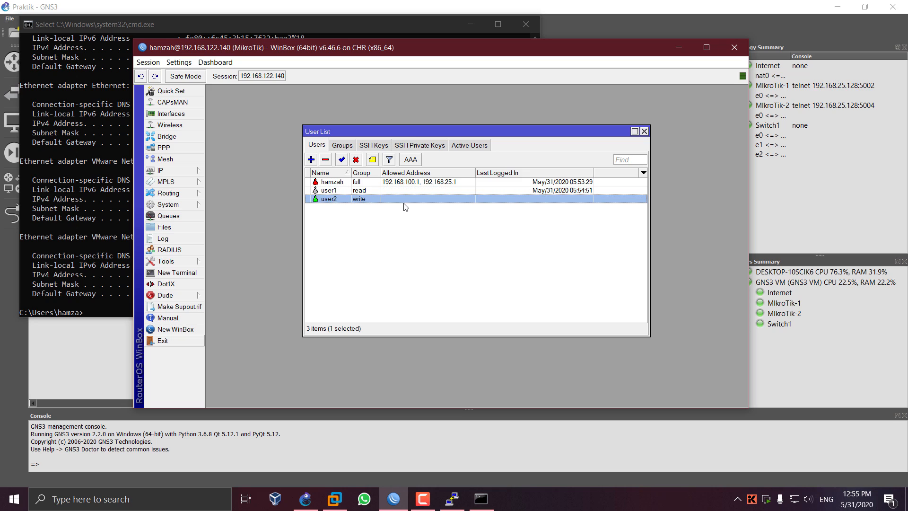
{"action": "left_click", "coordinate": [400, 217]}
{"action": "left_click", "coordinate": [363, 190]}
{"action": "left_click", "coordinate": [370, 215]}
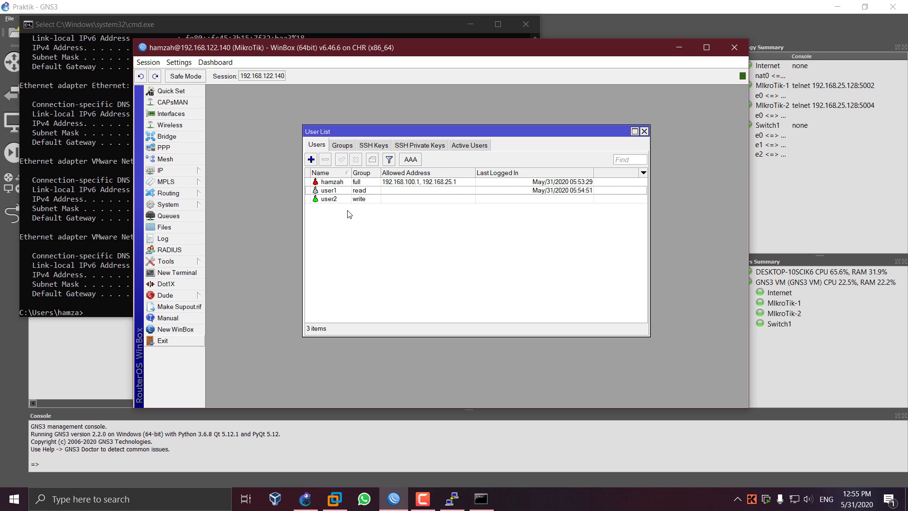
Start a new WinBox login to 192.168.122.140 with the login user2 and connect
{"action": "left_click", "coordinate": [342, 199]}
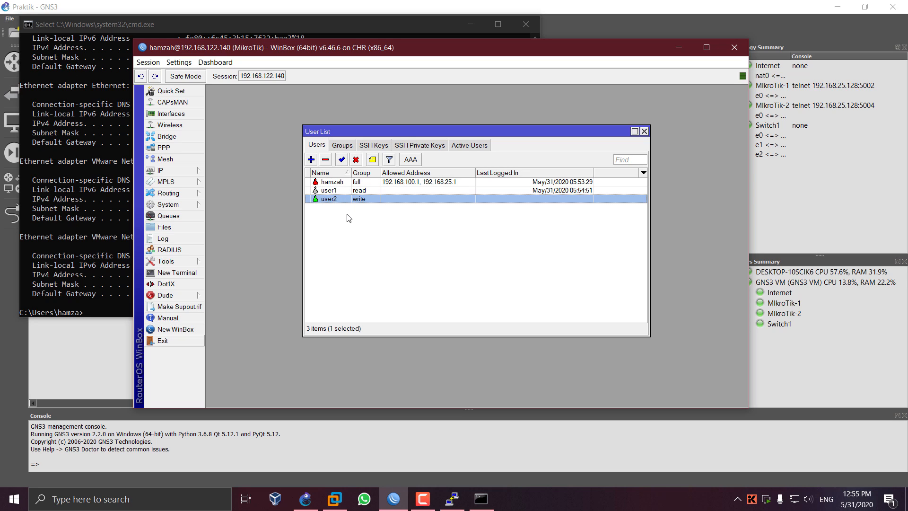
{"action": "left_click", "coordinate": [349, 218]}
{"action": "left_click", "coordinate": [335, 199]}
{"action": "left_click", "coordinate": [176, 329]}
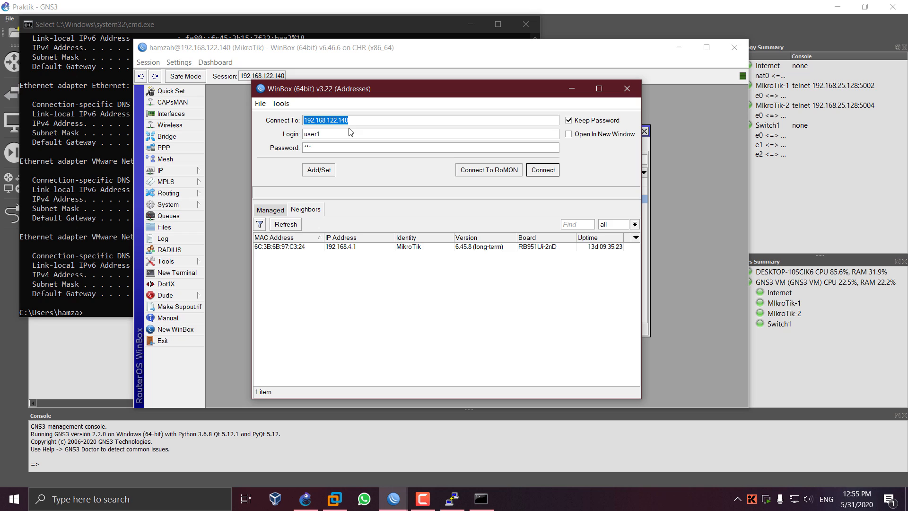
{"action": "left_click", "coordinate": [340, 133]}
{"action": "type", "text": "2"}
{"action": "left_click", "coordinate": [541, 172]}
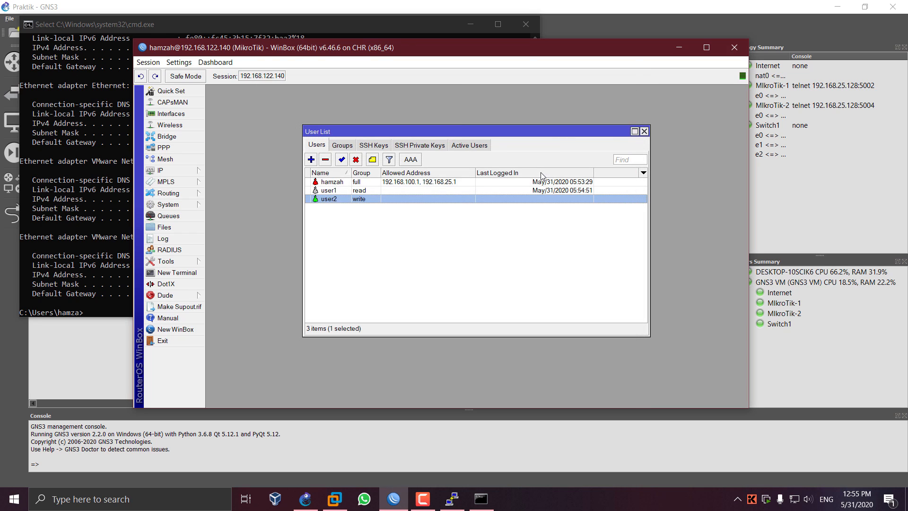
Minimize the full-access session and reposition the user2 session window
{"action": "left_click_drag", "start_coordinate": [465, 207], "coordinate": [821, 445]}
{"action": "left_click", "coordinate": [679, 50]}
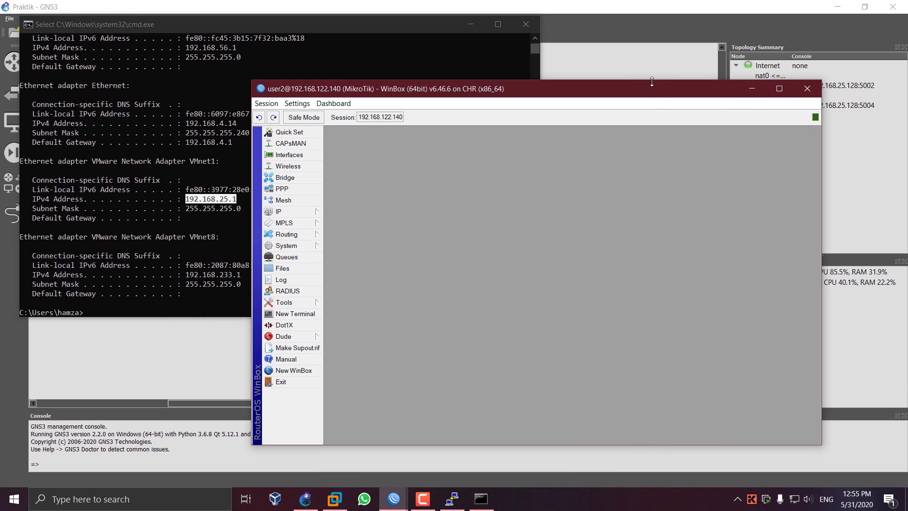
{"action": "left_click_drag", "start_coordinate": [650, 88], "coordinate": [555, 52]}
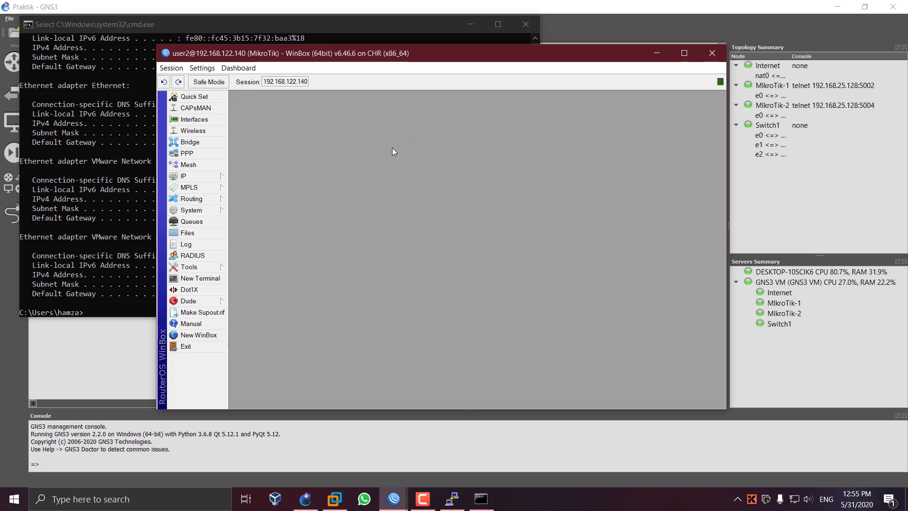
Open the IP address list in the user2 session and examine the ether1 address entry for editing options
{"action": "left_click", "coordinate": [223, 177]}
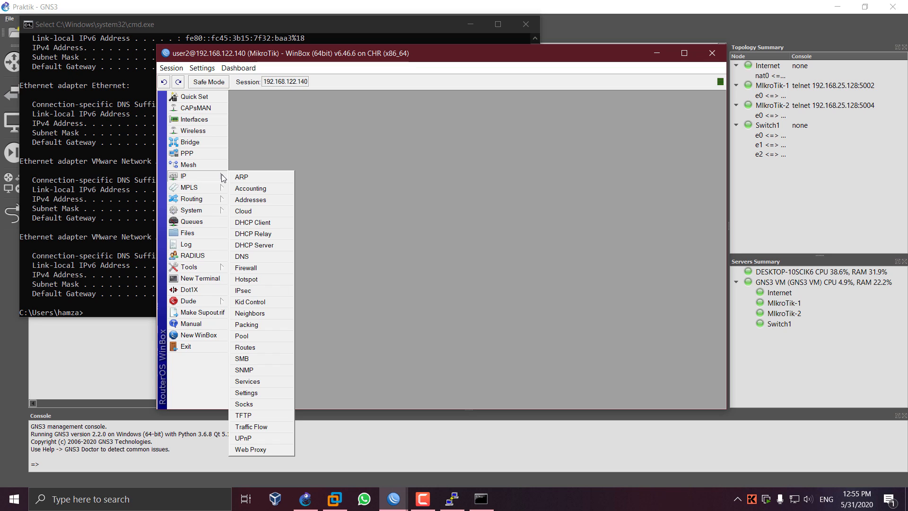
{"action": "left_click", "coordinate": [249, 199]}
{"action": "left_click_drag", "start_coordinate": [465, 163], "coordinate": [350, 130]}
{"action": "double_click", "coordinate": [368, 162]}
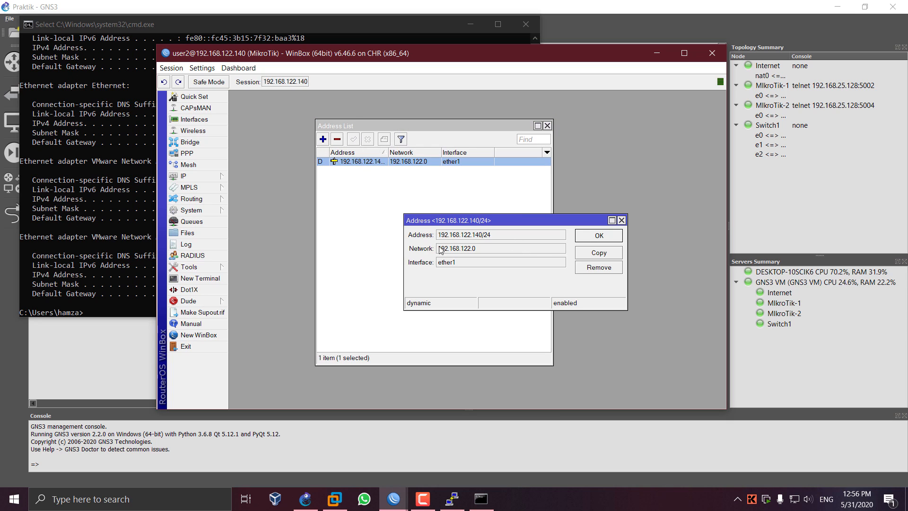
{"action": "left_click", "coordinate": [598, 237]}
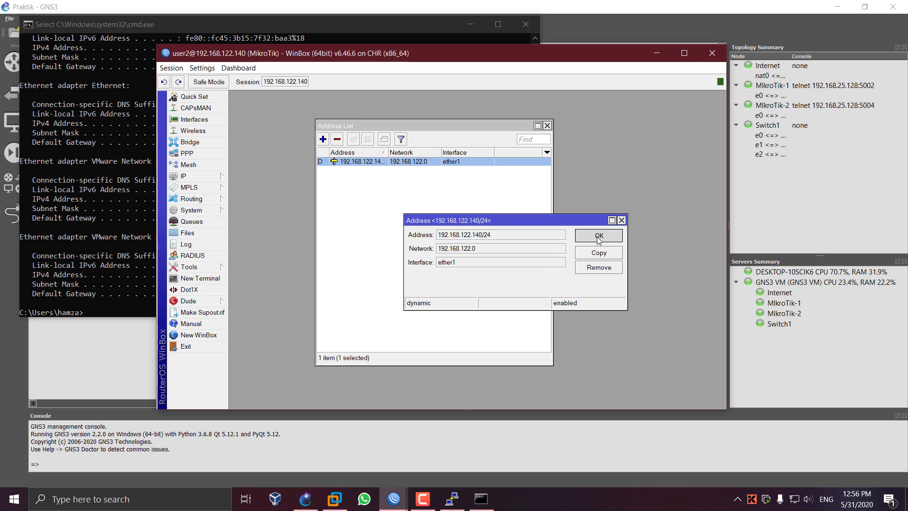
{"action": "left_click", "coordinate": [386, 187]}
{"action": "double_click", "coordinate": [382, 162]}
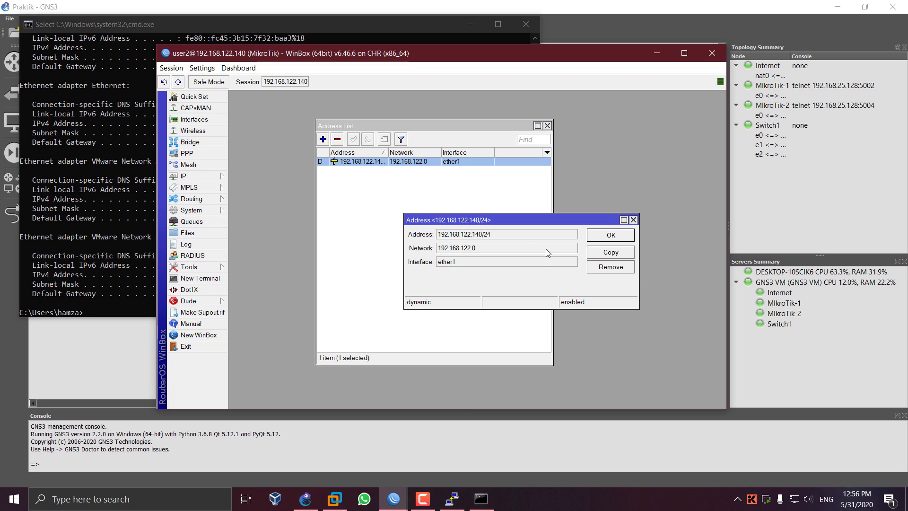
{"action": "left_click", "coordinate": [610, 234]}
{"action": "left_click", "coordinate": [349, 196]}
{"action": "left_click", "coordinate": [357, 162]}
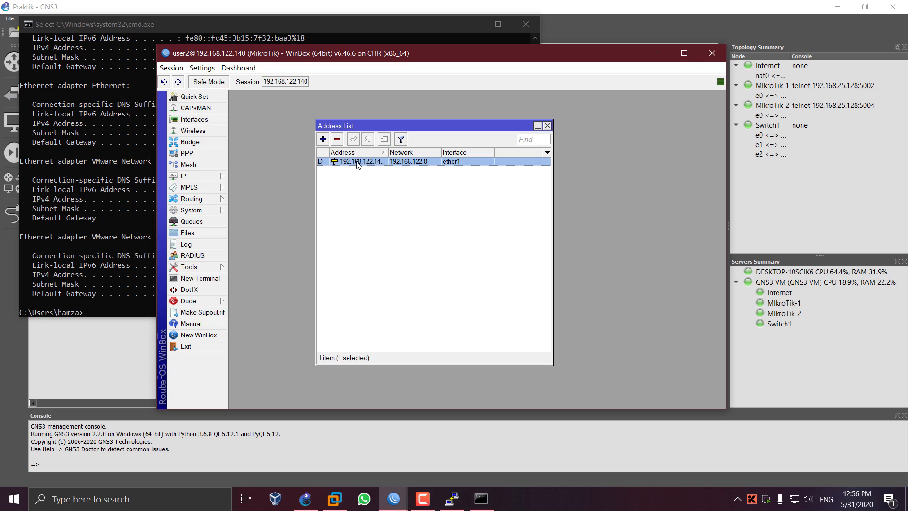
Check the form for adding an IP address as user2, cancel it, and re-examine the ether1 address entry
{"action": "left_click", "coordinate": [323, 139]}
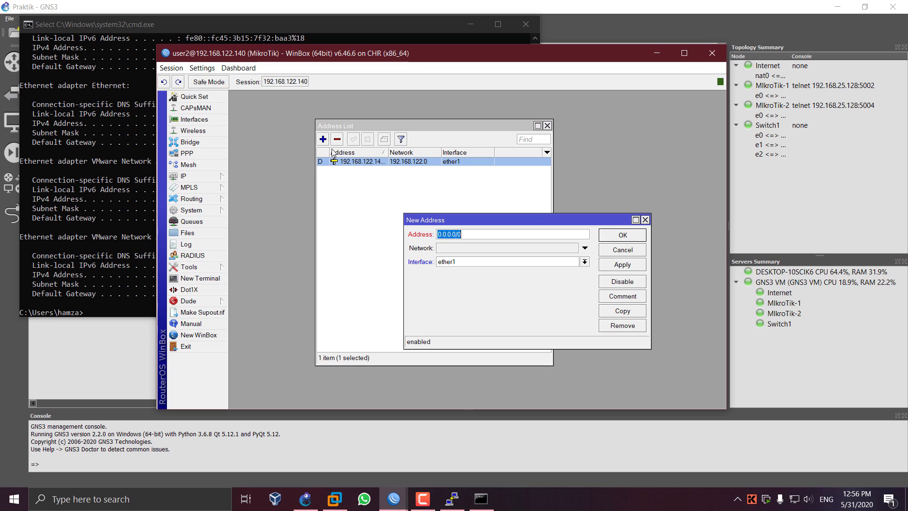
{"action": "left_click", "coordinate": [622, 250]}
{"action": "left_click", "coordinate": [428, 223]}
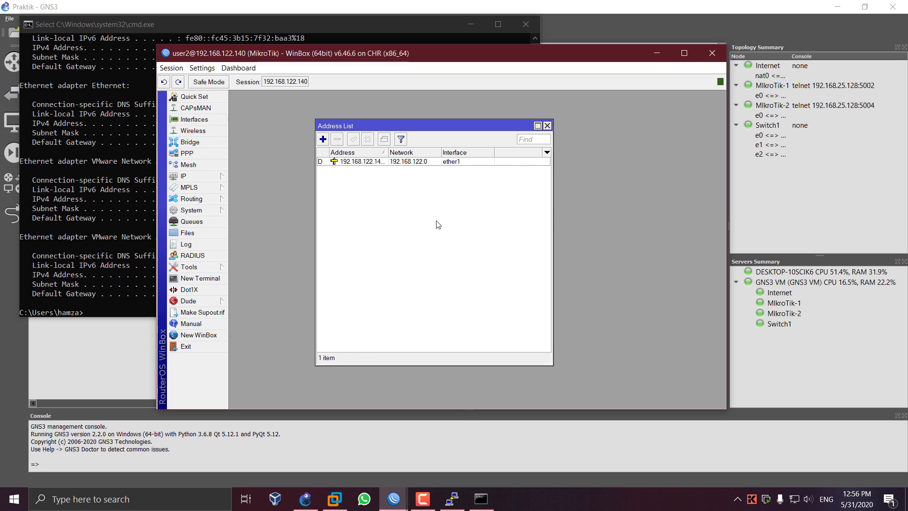
{"action": "left_click", "coordinate": [390, 163]}
{"action": "left_click", "coordinate": [384, 195]}
{"action": "left_click", "coordinate": [343, 163]}
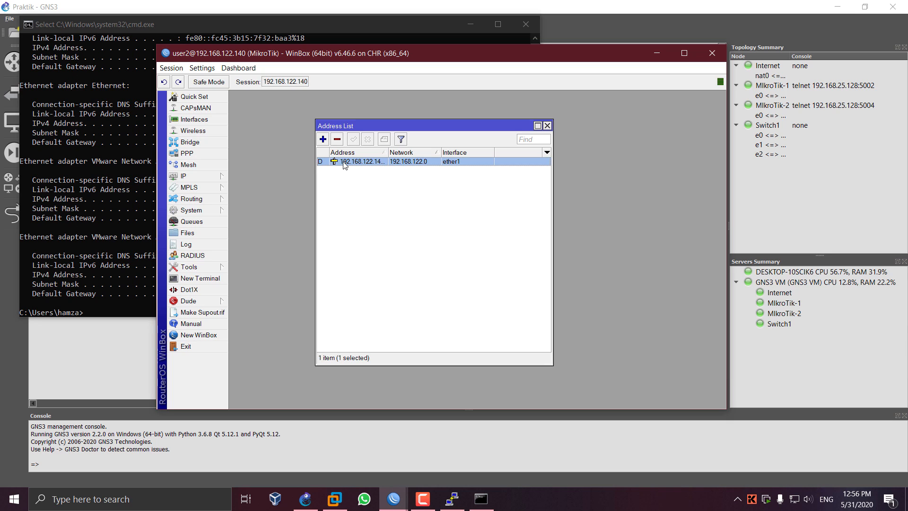
{"action": "double_click", "coordinate": [343, 163]}
{"action": "left_click", "coordinate": [641, 238]}
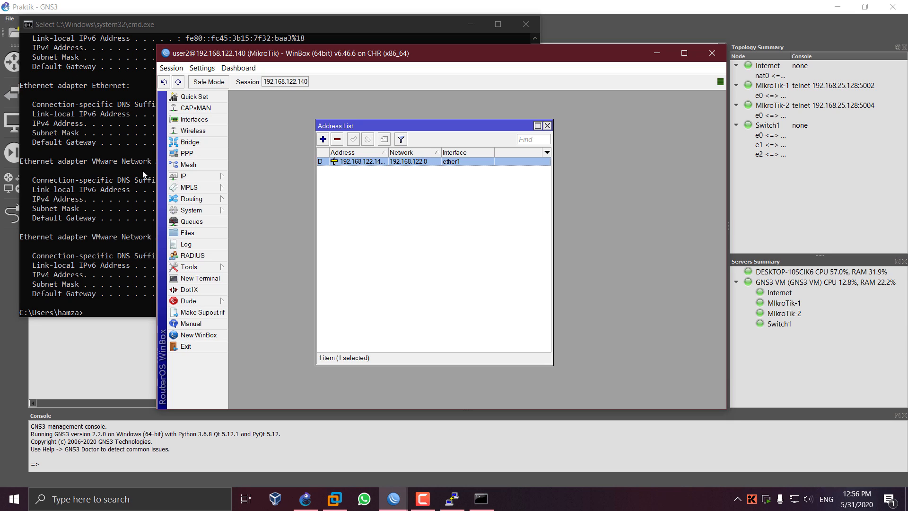
Examine the ether1 DHCP client settings for editing options as user2 and close the DHCP client windows
{"action": "left_click", "coordinate": [201, 176]}
{"action": "left_click", "coordinate": [265, 222]}
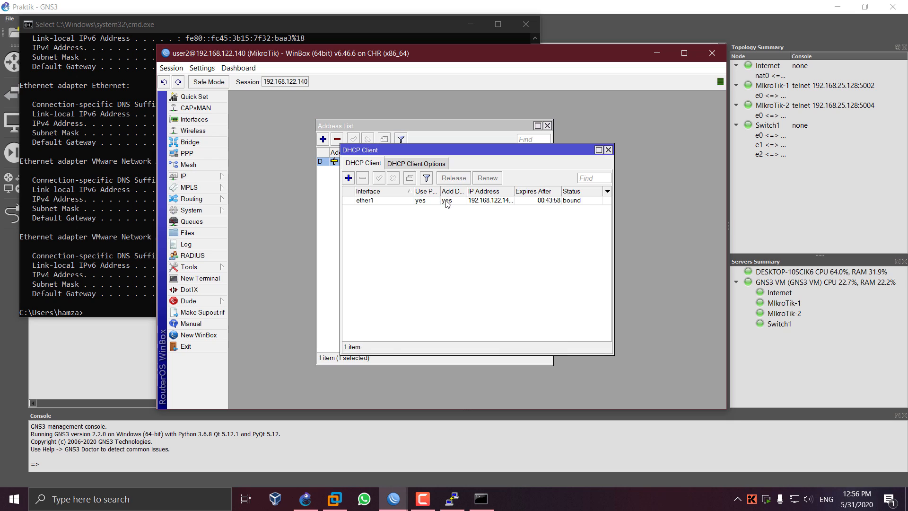
{"action": "double_click", "coordinate": [447, 201]}
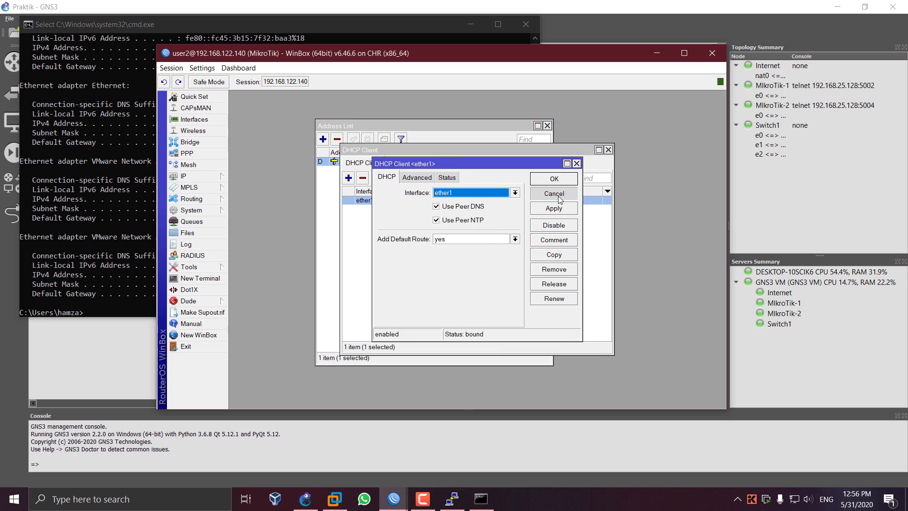
{"action": "left_click", "coordinate": [558, 197]}
{"action": "left_click", "coordinate": [425, 210]}
{"action": "left_click", "coordinate": [608, 149]}
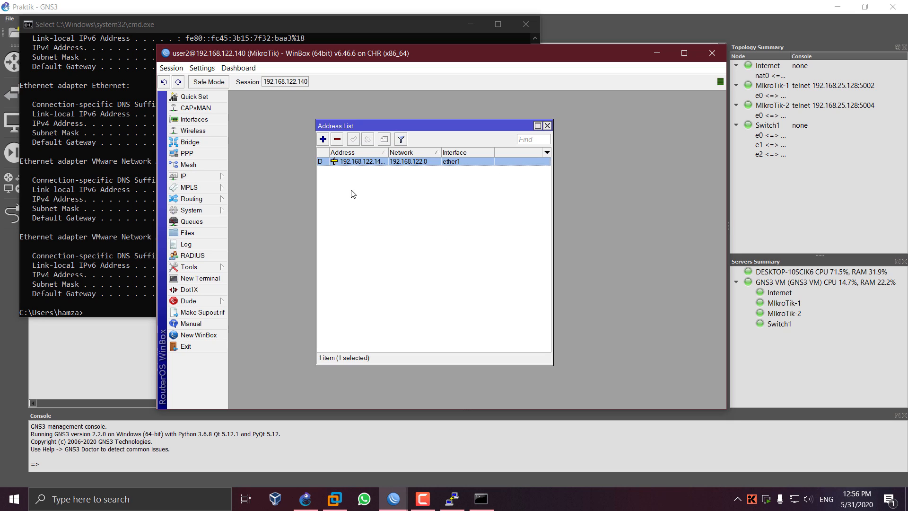
Check the new address form and the interface types available for adding as user2, cancelling without adding anything
{"action": "left_click", "coordinate": [323, 139]}
{"action": "left_click", "coordinate": [662, 249]}
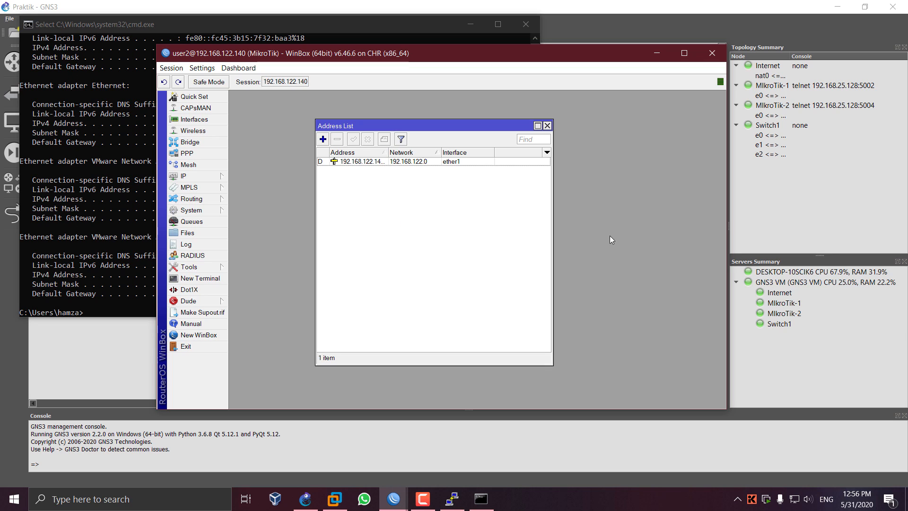
{"action": "left_click", "coordinate": [192, 119]}
{"action": "left_click", "coordinate": [244, 191]}
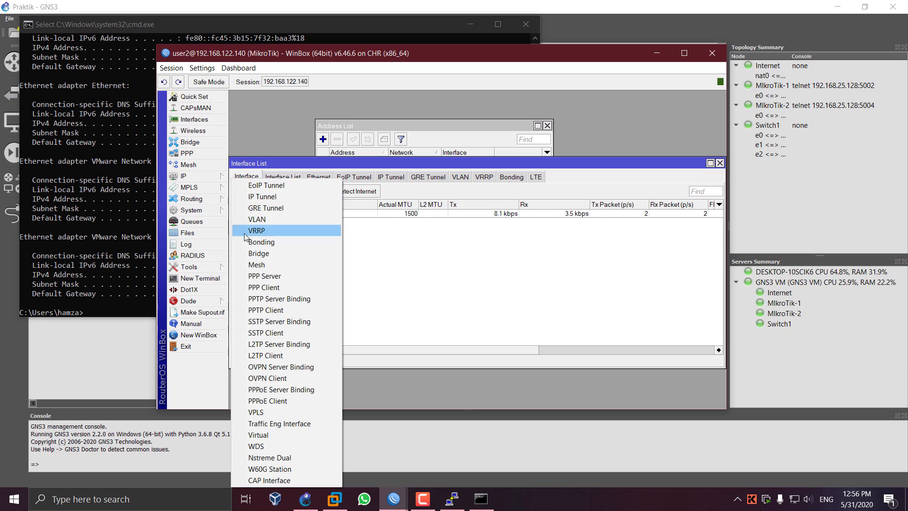
{"action": "left_click", "coordinate": [429, 278]}
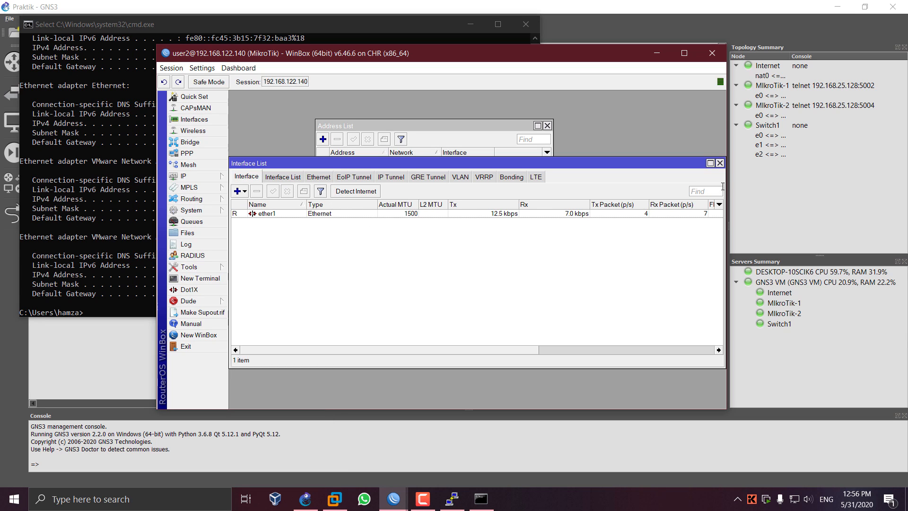
{"action": "left_click", "coordinate": [719, 163]}
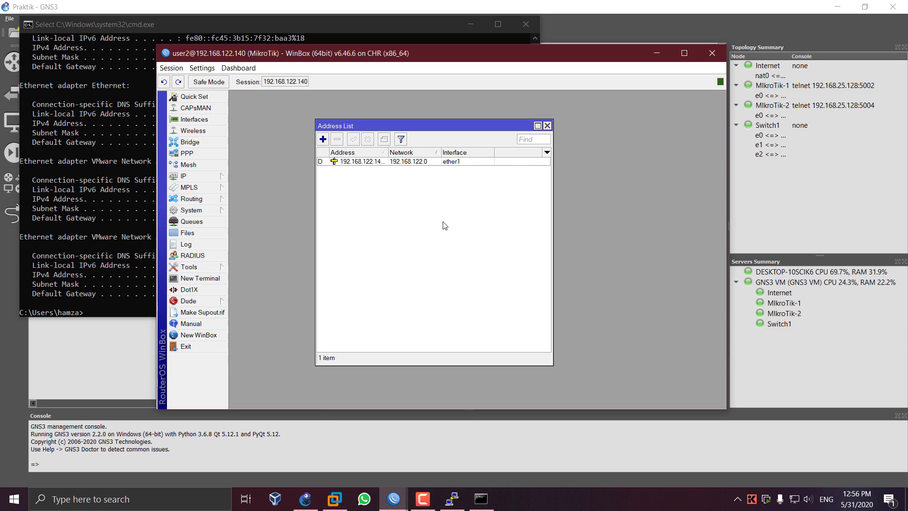
Examine the user and group lists in the user2 session for options to add or edit accounts
{"action": "left_click", "coordinate": [204, 209]}
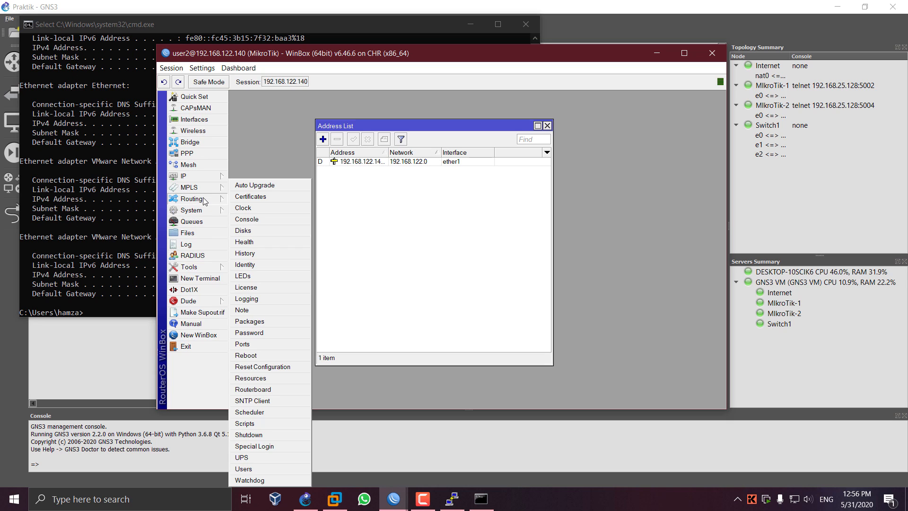
{"action": "left_click", "coordinate": [263, 469]}
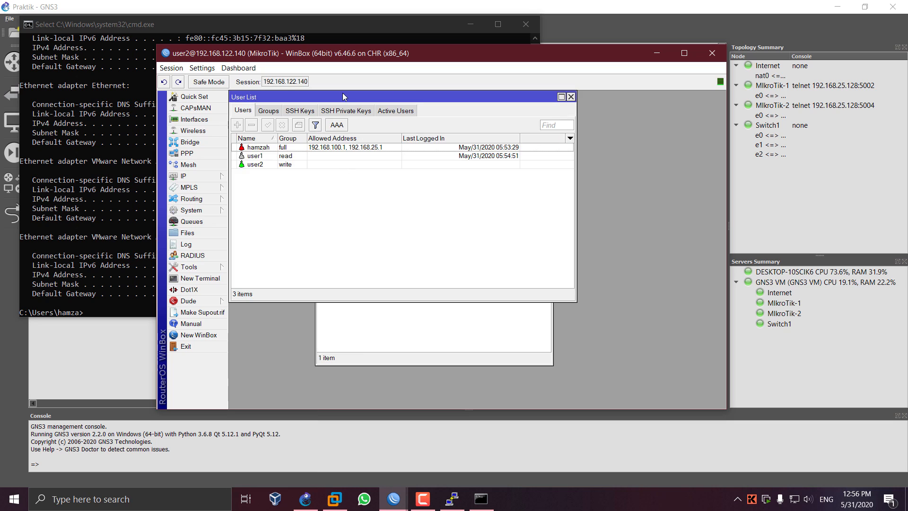
{"action": "left_click_drag", "start_coordinate": [341, 97], "coordinate": [396, 143]}
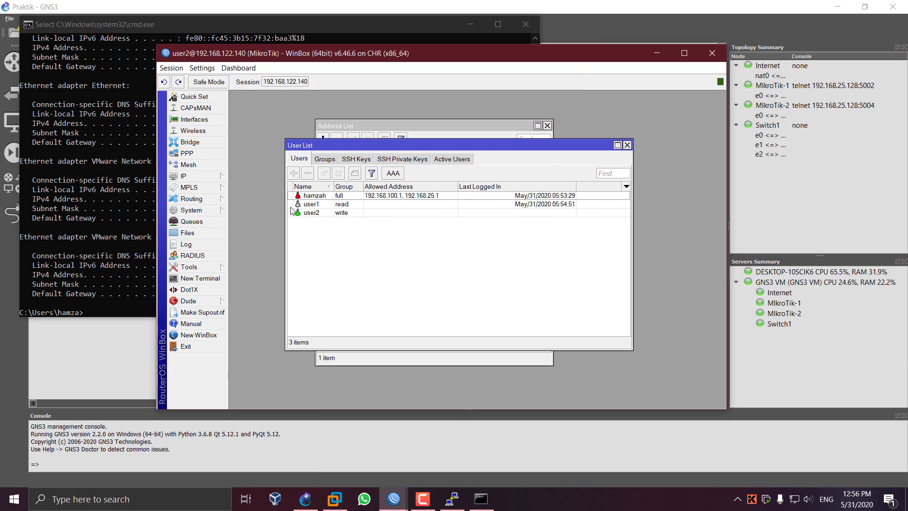
{"action": "left_click", "coordinate": [325, 160]}
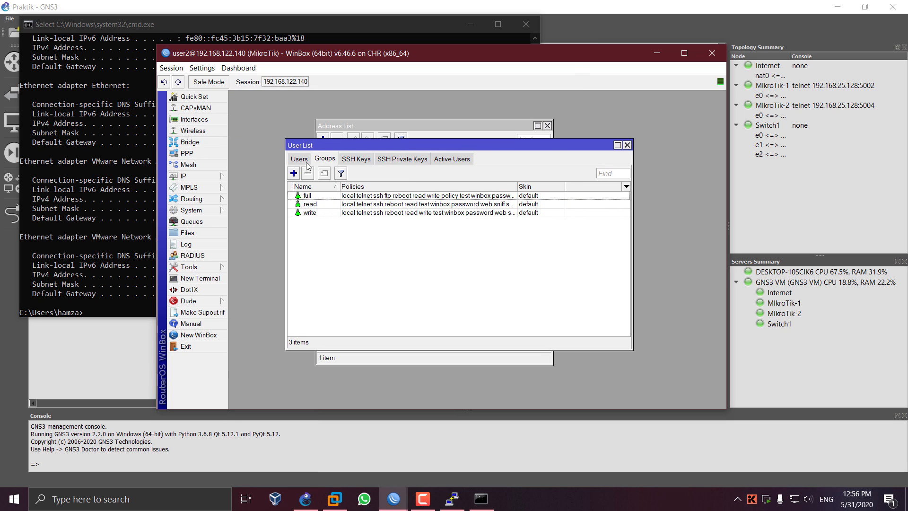
{"action": "left_click", "coordinate": [299, 160]}
{"action": "left_click", "coordinate": [303, 204]}
{"action": "left_click", "coordinate": [331, 212]}
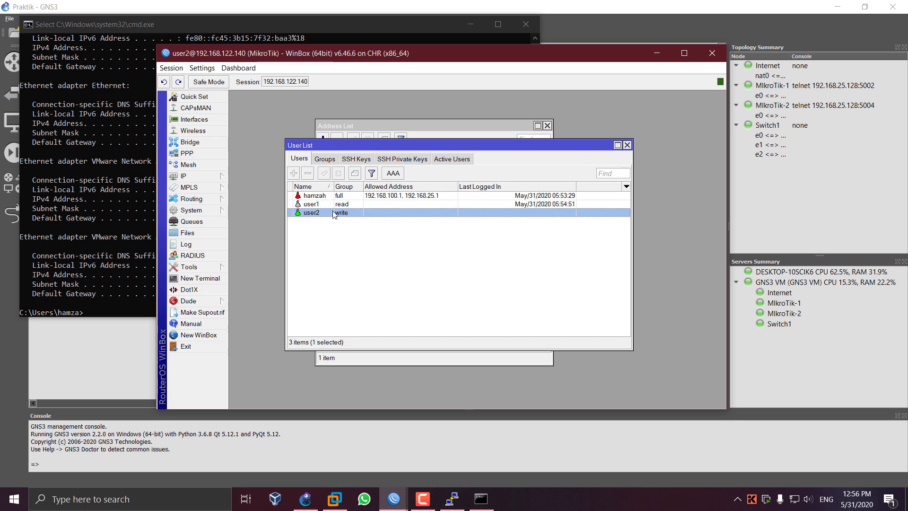
{"action": "left_click", "coordinate": [340, 240]}
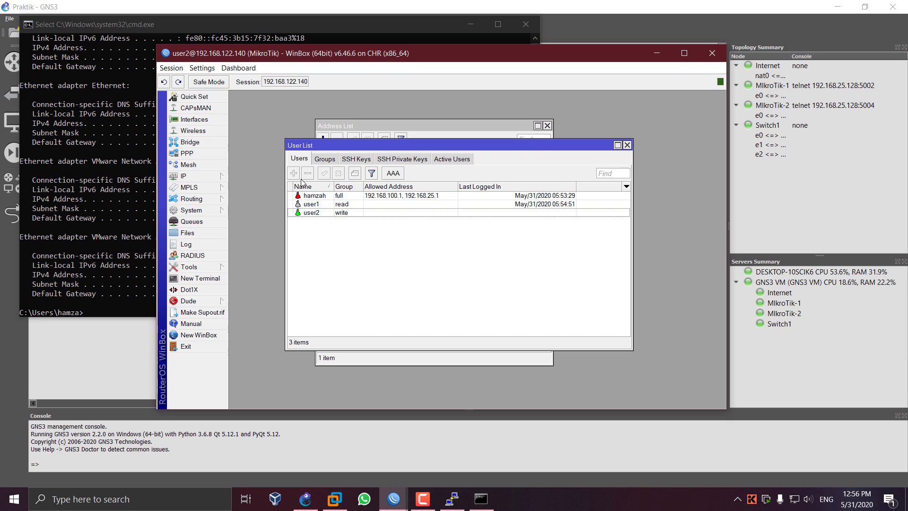
{"action": "left_click", "coordinate": [317, 196]}
{"action": "key", "text": "Down"}
{"action": "key", "text": "Down"}
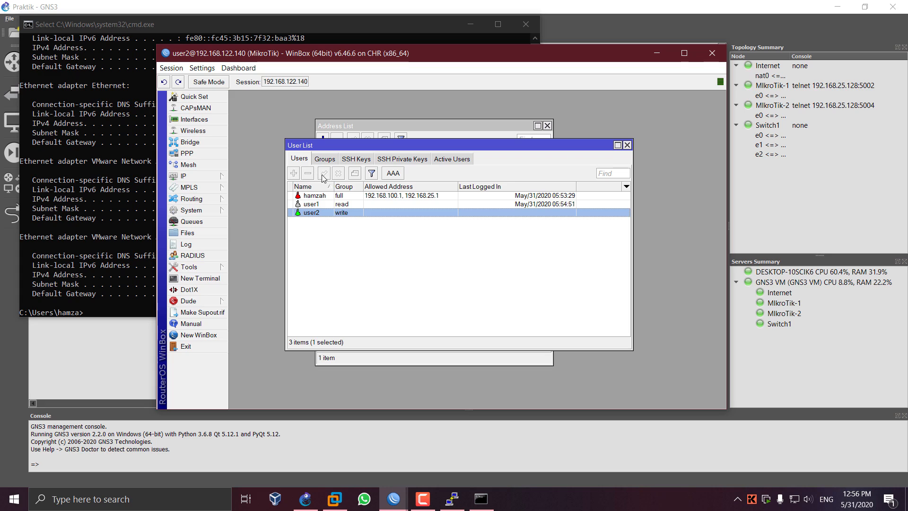
{"action": "left_click", "coordinate": [411, 251]}
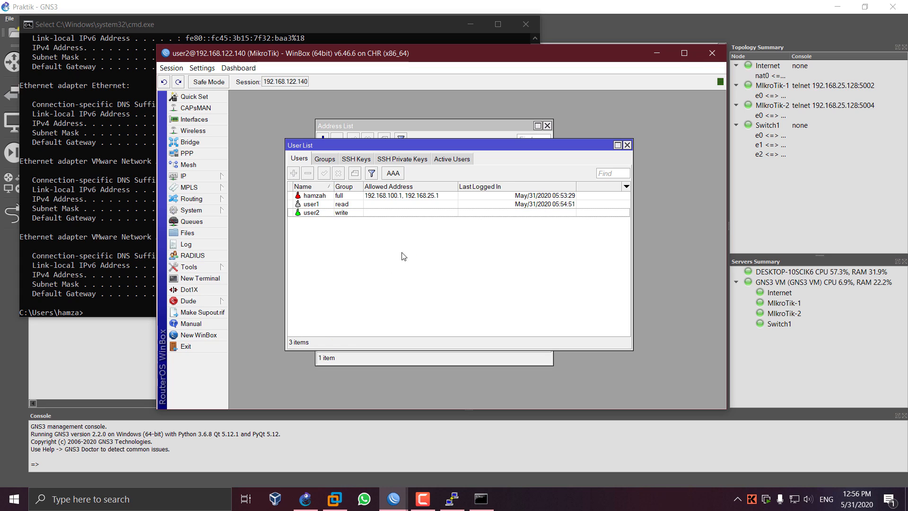
Close the user2 session and return to the user list in the full-access session
{"action": "left_click", "coordinate": [712, 53]}
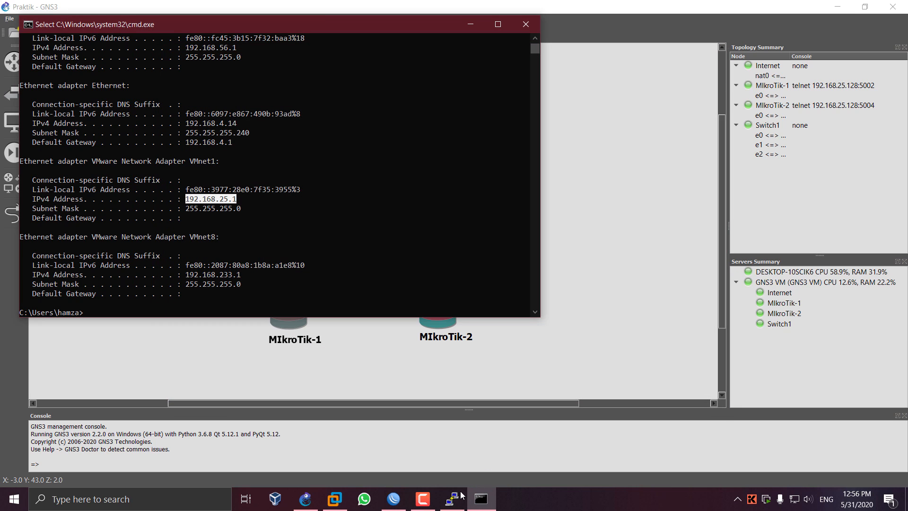
{"action": "left_click", "coordinate": [393, 499]}
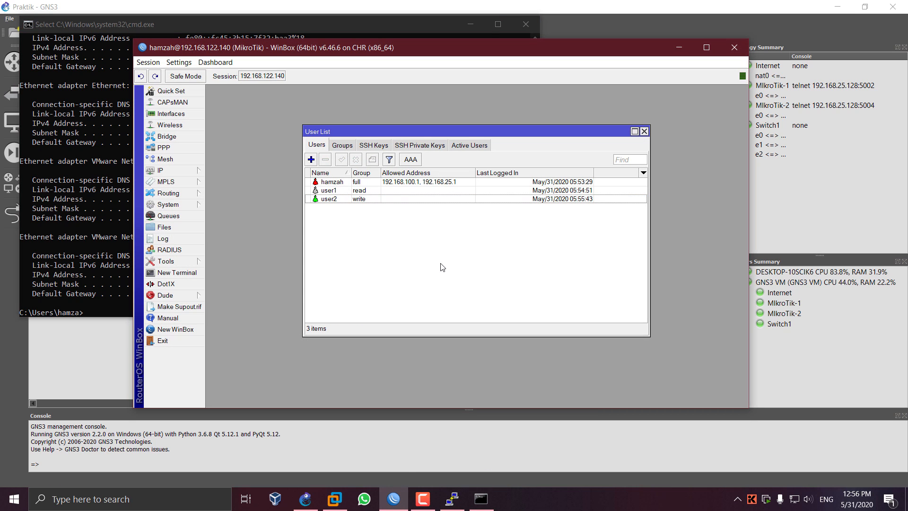
Examine the policies and skin of the write group, cancel without changes, and return to the list of users
{"action": "left_click", "coordinate": [337, 146]}
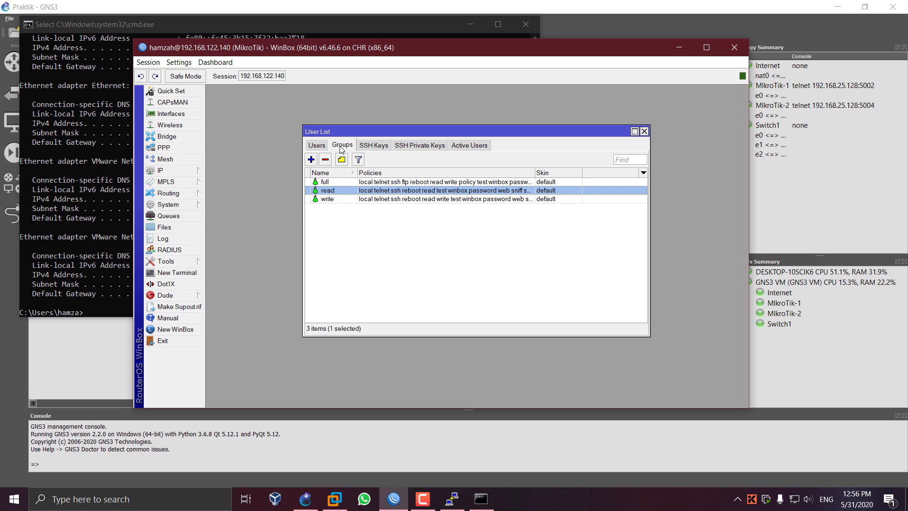
{"action": "left_click", "coordinate": [357, 199]}
{"action": "left_click", "coordinate": [362, 173]}
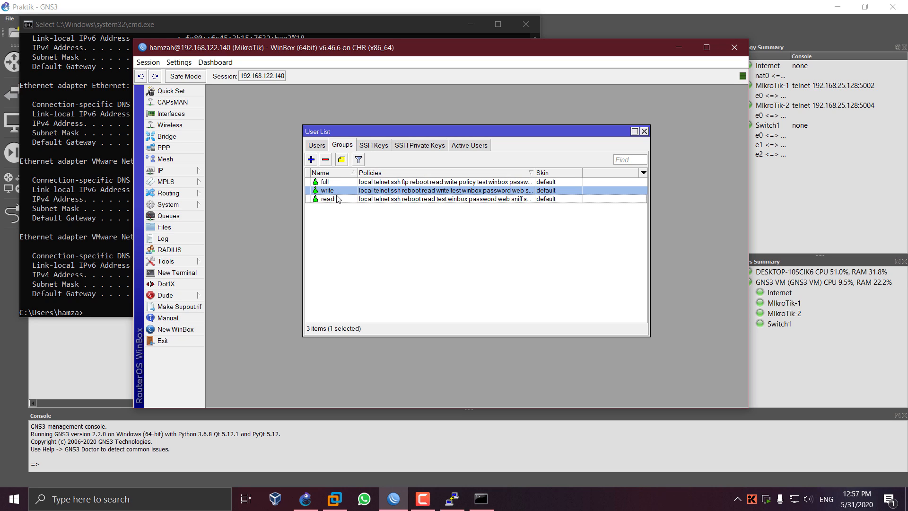
{"action": "left_click", "coordinate": [335, 173]}
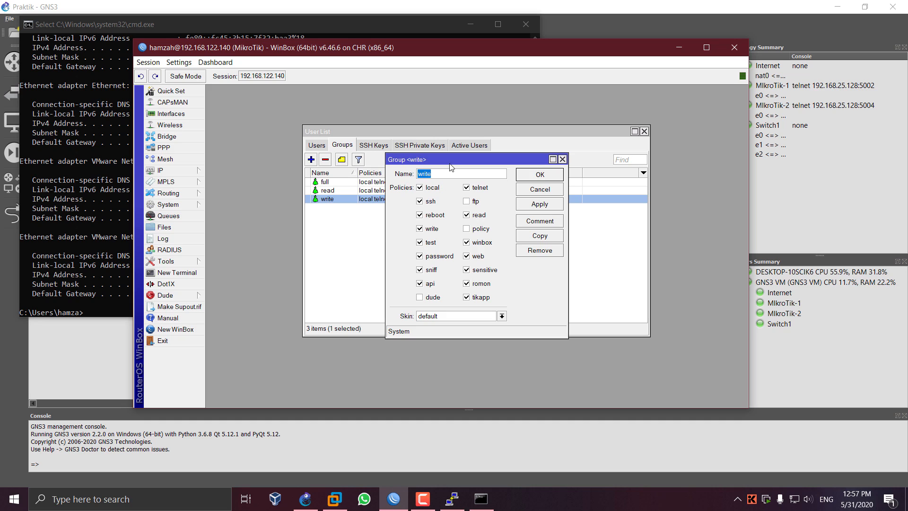
{"action": "left_click_drag", "start_coordinate": [451, 160], "coordinate": [540, 146]}
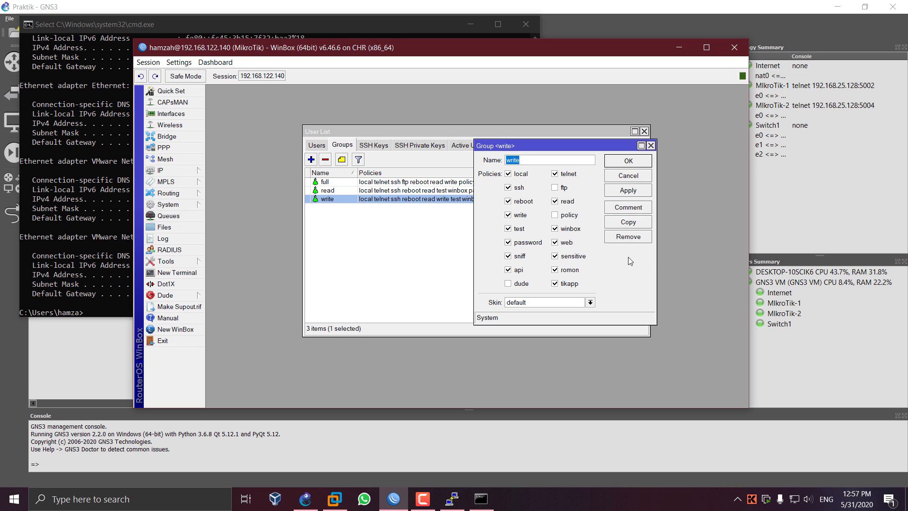
{"action": "key", "text": "Tab"}
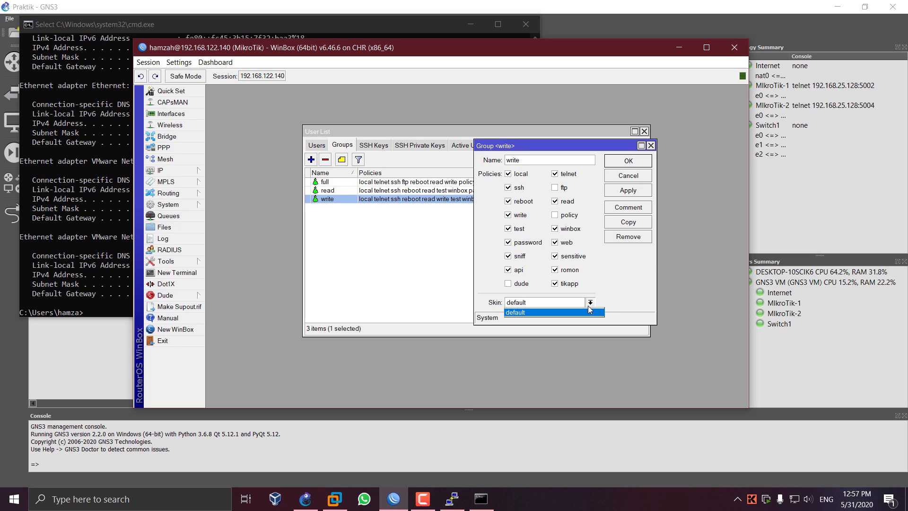
{"action": "left_click", "coordinate": [631, 174]}
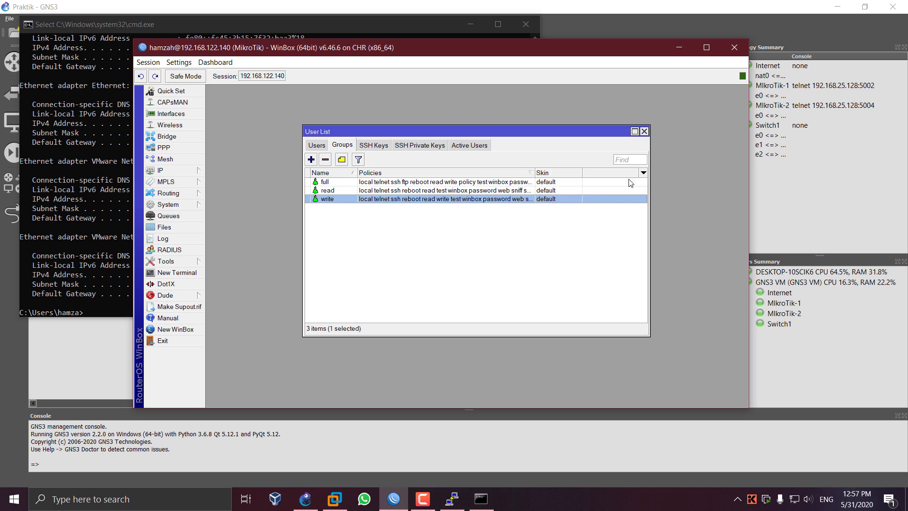
{"action": "left_click", "coordinate": [627, 247]}
{"action": "left_click", "coordinate": [316, 145]}
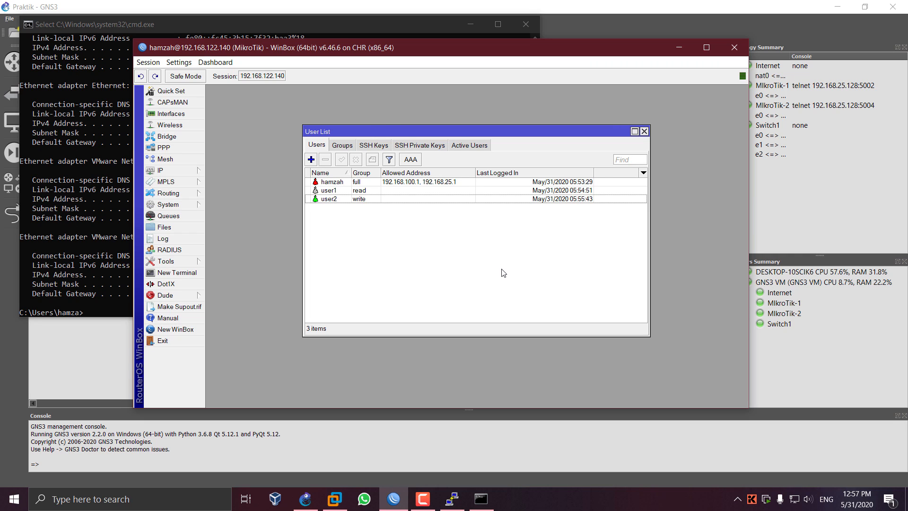
Minimize the command prompt window and reposition the full-access WinBox session window
{"action": "left_click", "coordinate": [470, 24]}
{"action": "left_click_drag", "start_coordinate": [623, 46], "coordinate": [648, 51]}
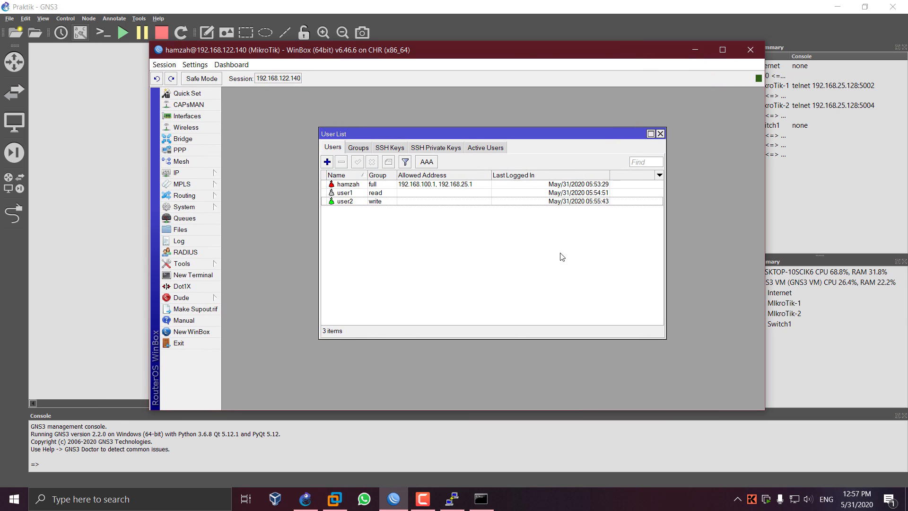